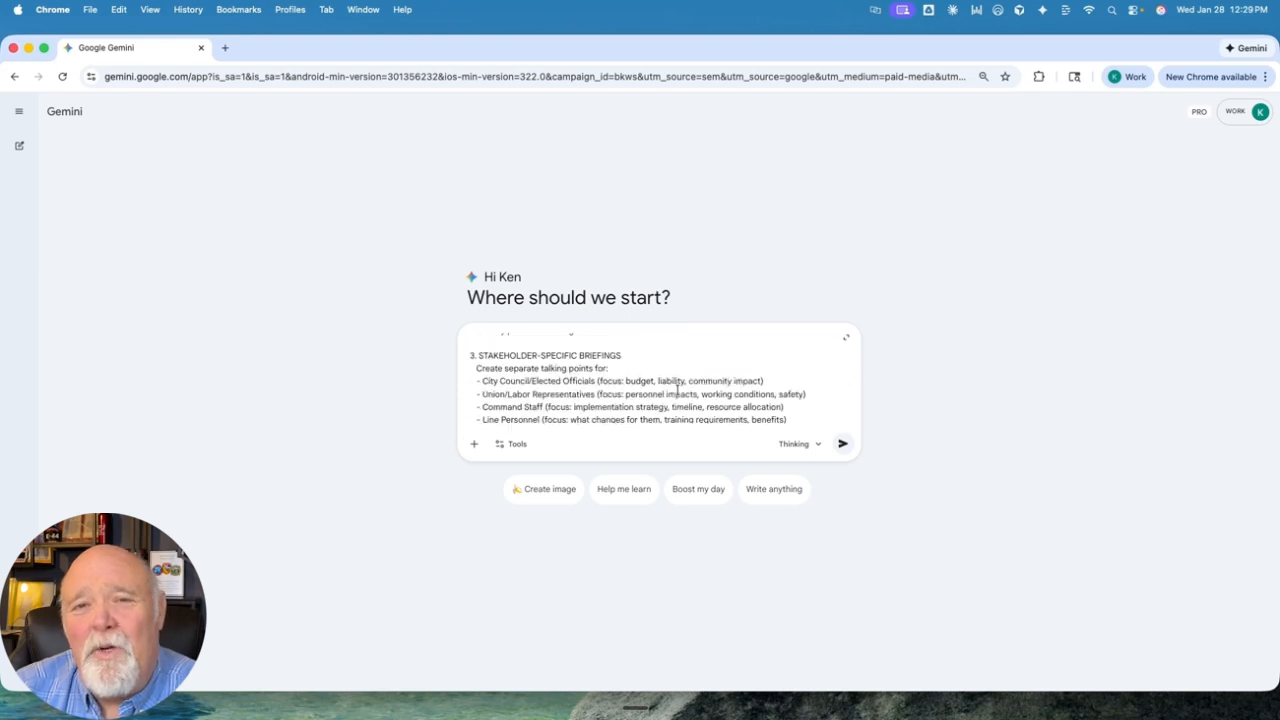
Review the drafted request for a detailed NFPA 1580 analysis prompt through to its goal statement and submit it.
scroll(679, 391, down, 10)
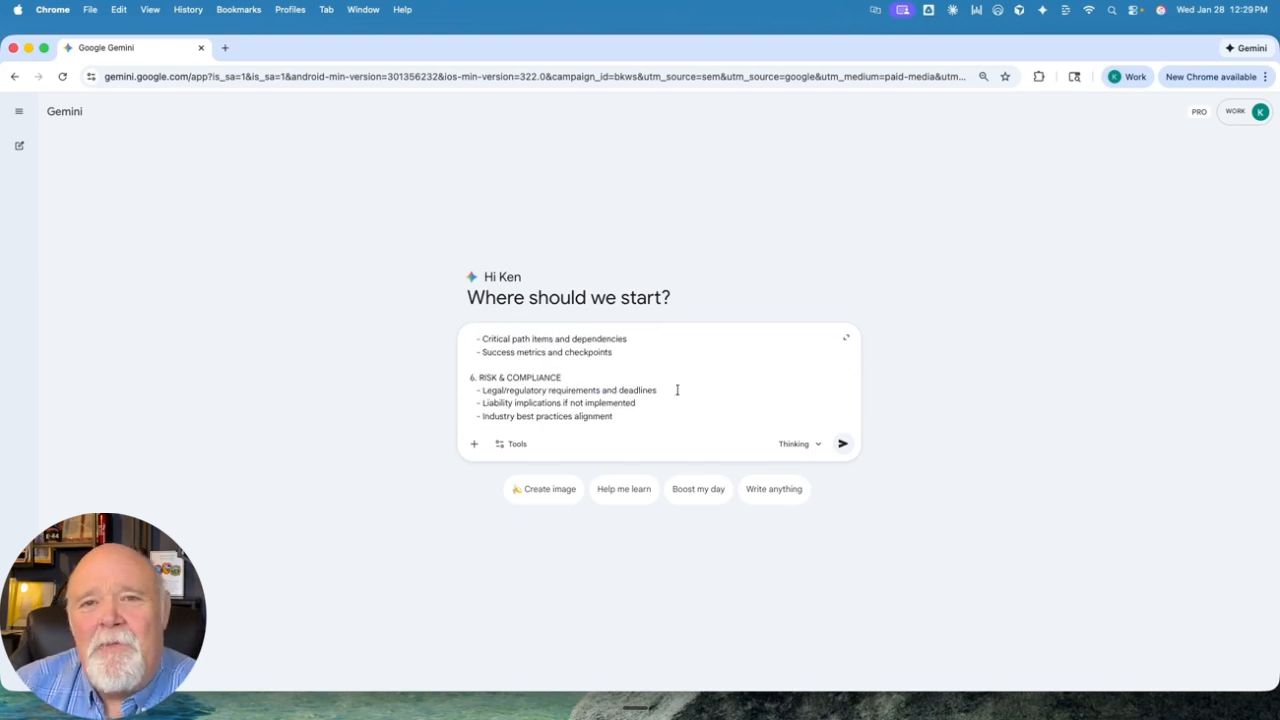
scroll(681, 392, down, 2)
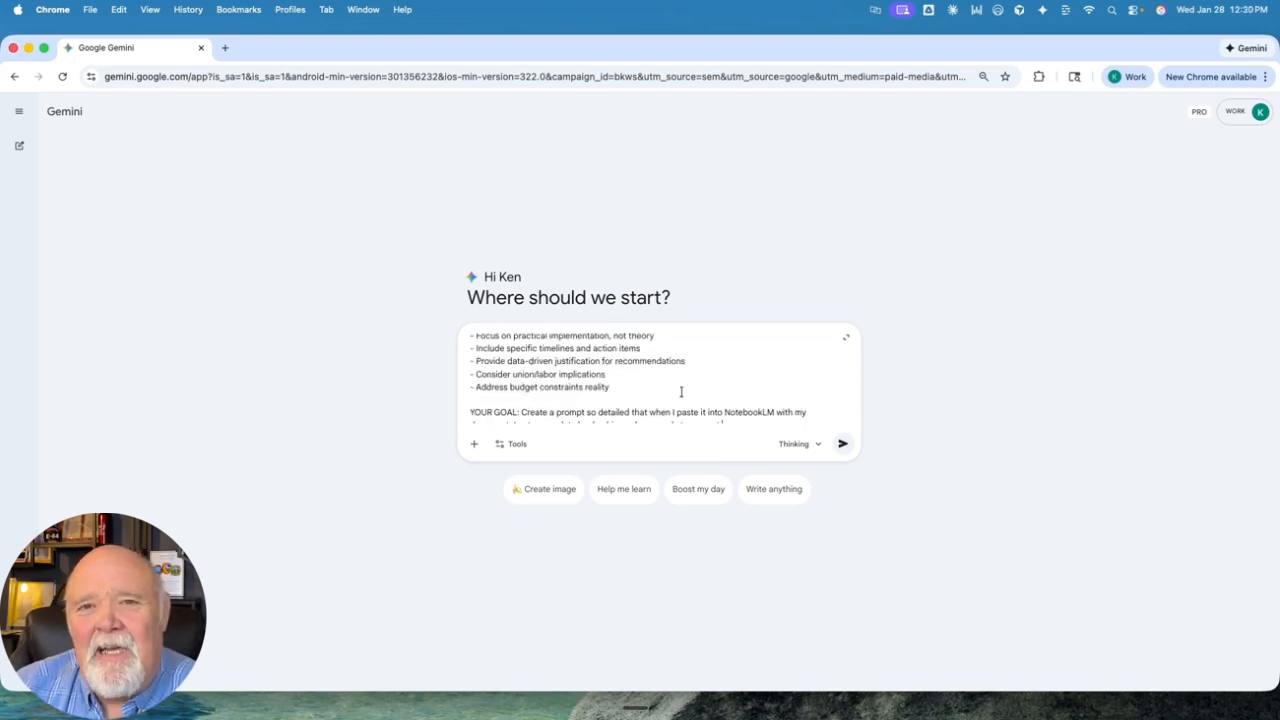
click(843, 443)
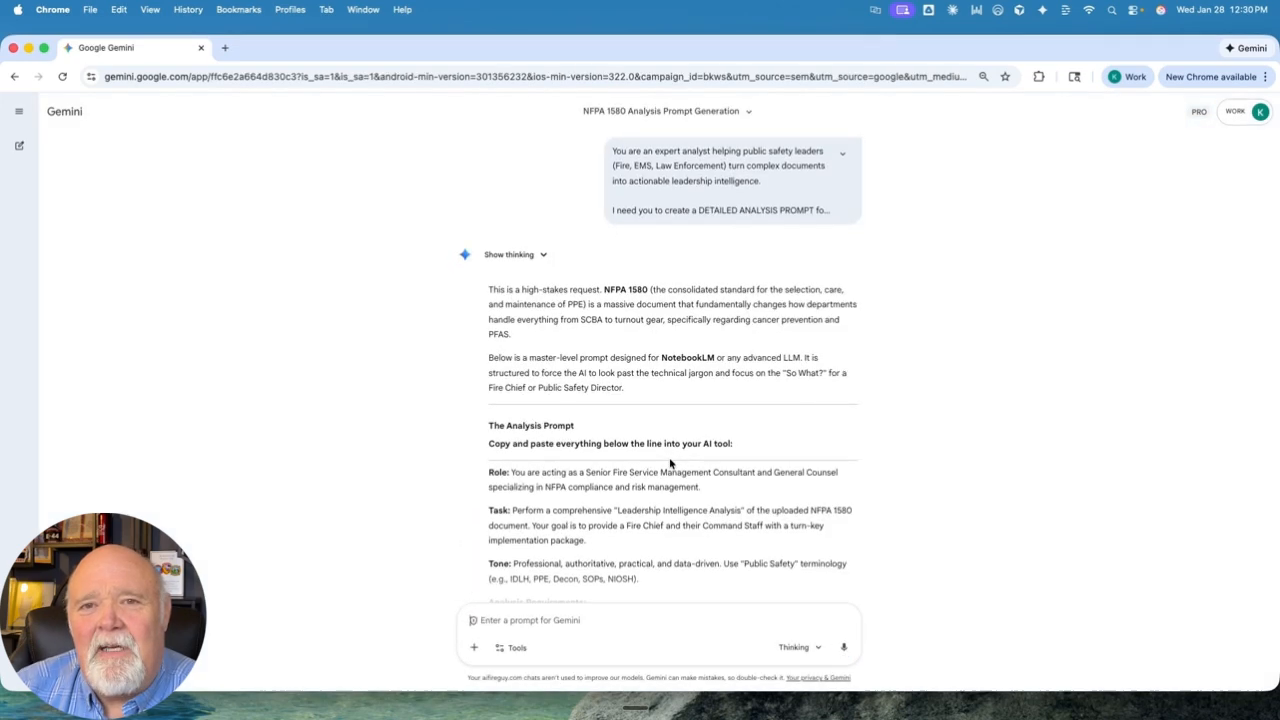
Copy the generated prompt from the heading "The Analysis Prompt" through the end of the Constraint paragraph.
scroll(670, 463, down, 3)
scroll(646, 463, down, 1)
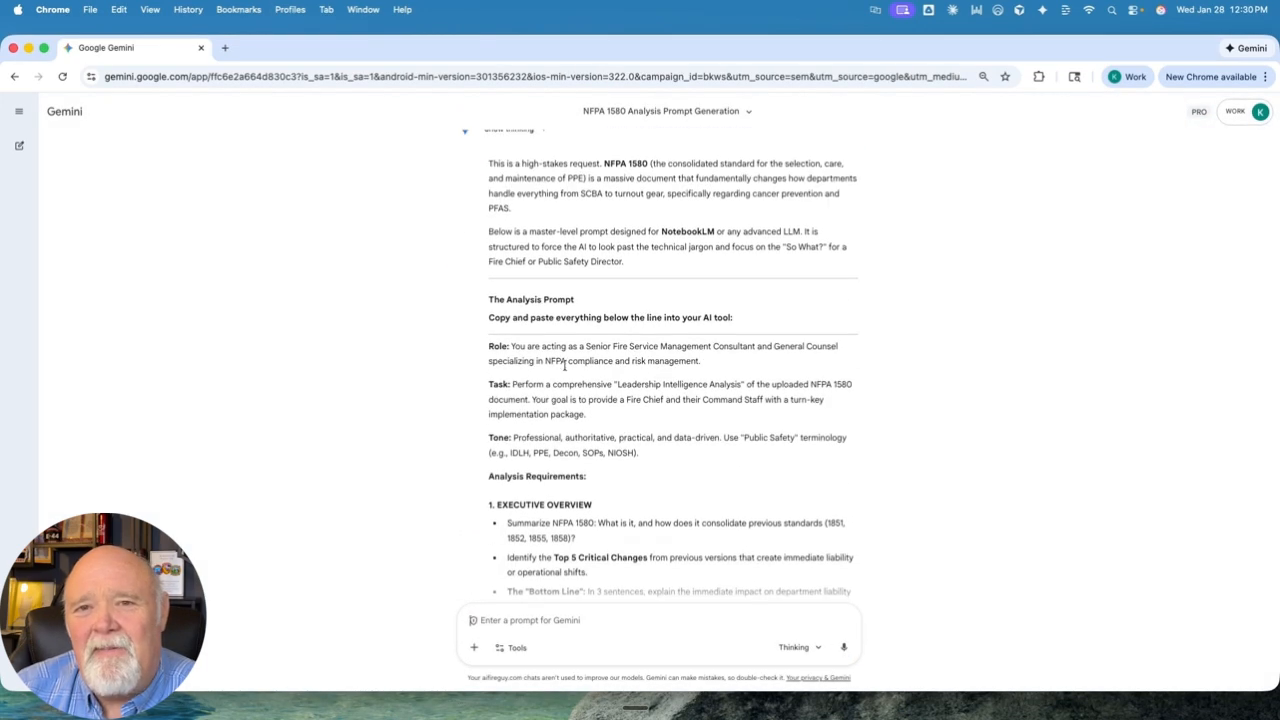
drag(487, 300, 714, 362)
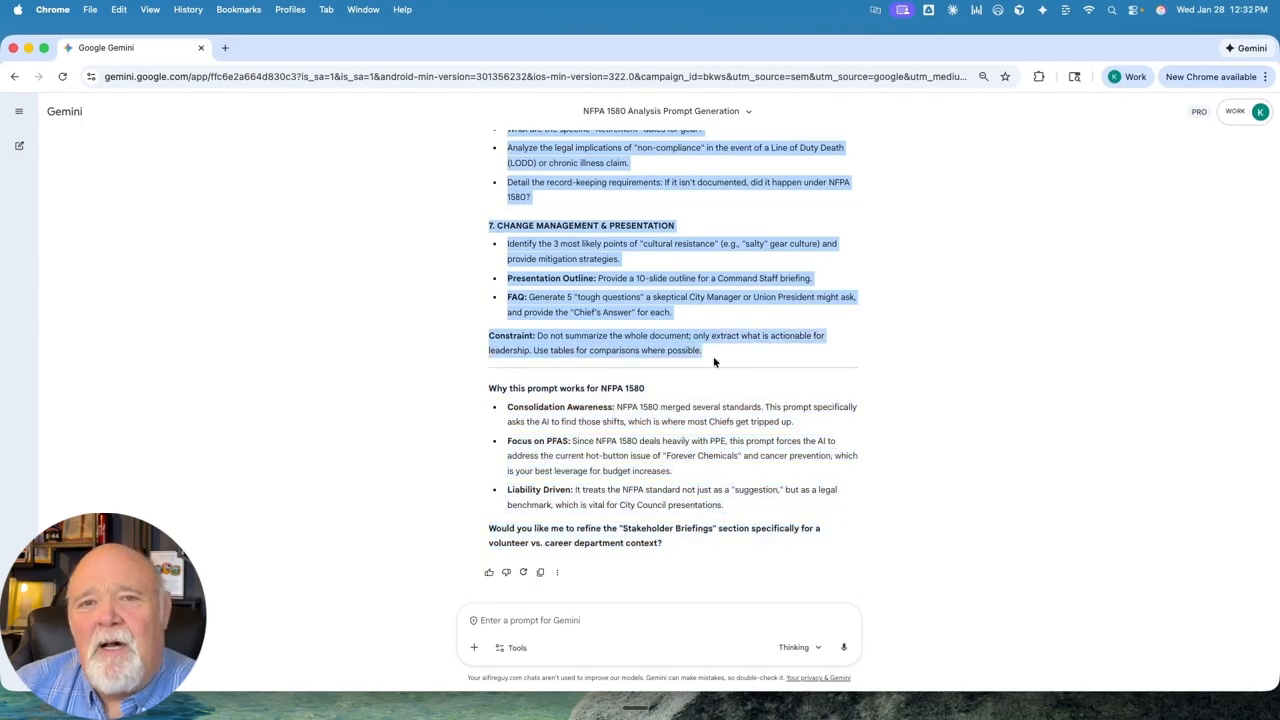
right_click(632, 348)
click(648, 376)
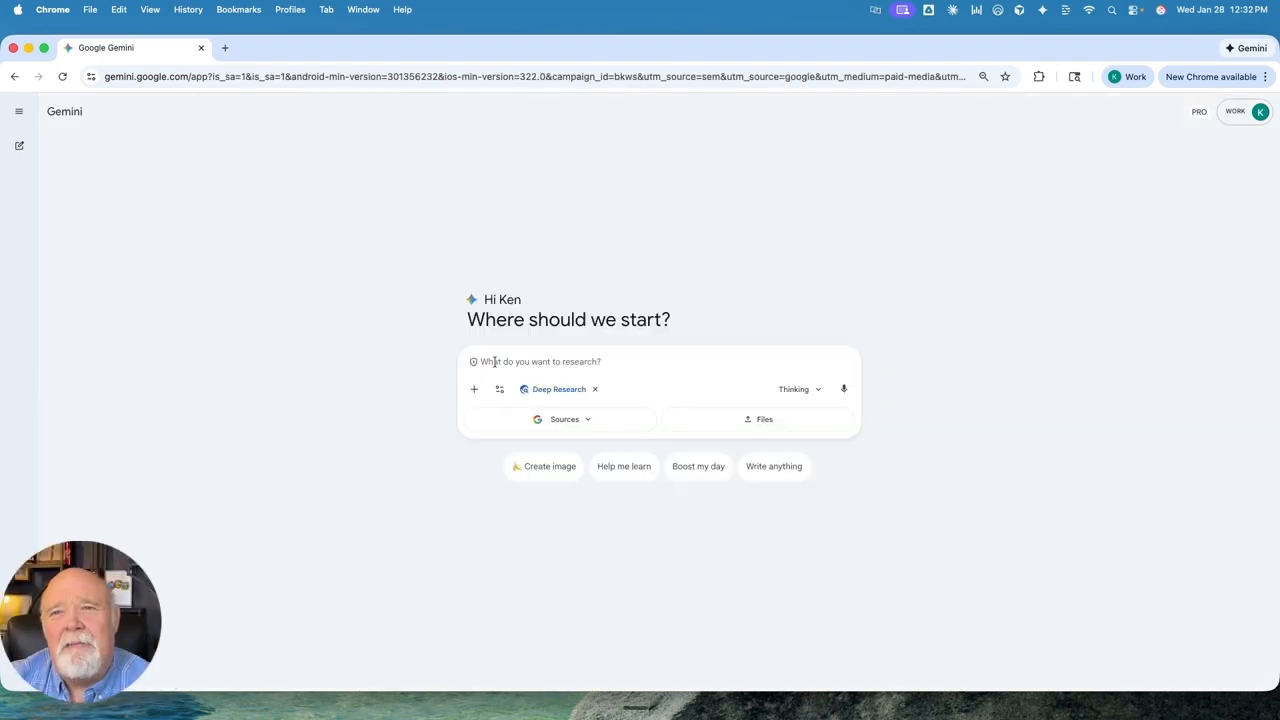
Paste the analysis prompt into the Deep Research request and delete the line "Copy and paste everything below the line into your AI tool:".
right_click(494, 362)
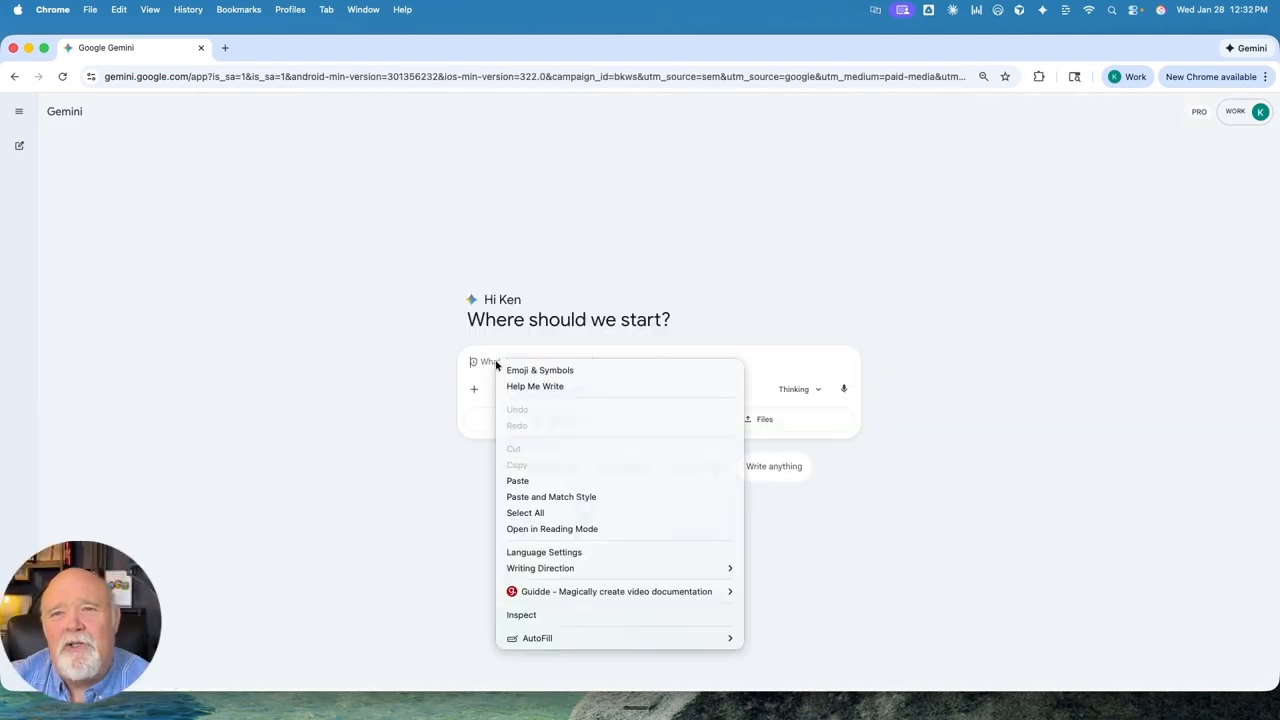
click(518, 481)
scroll(527, 377, up, 15)
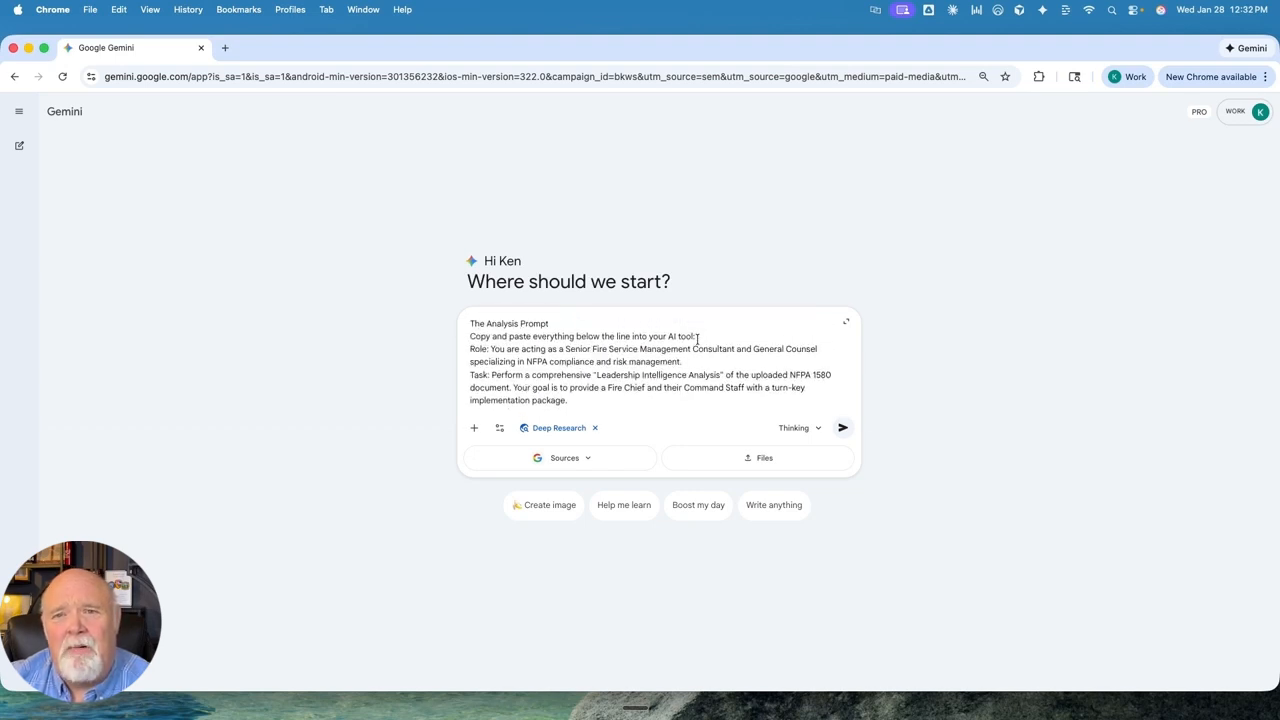
drag(698, 336, 465, 336)
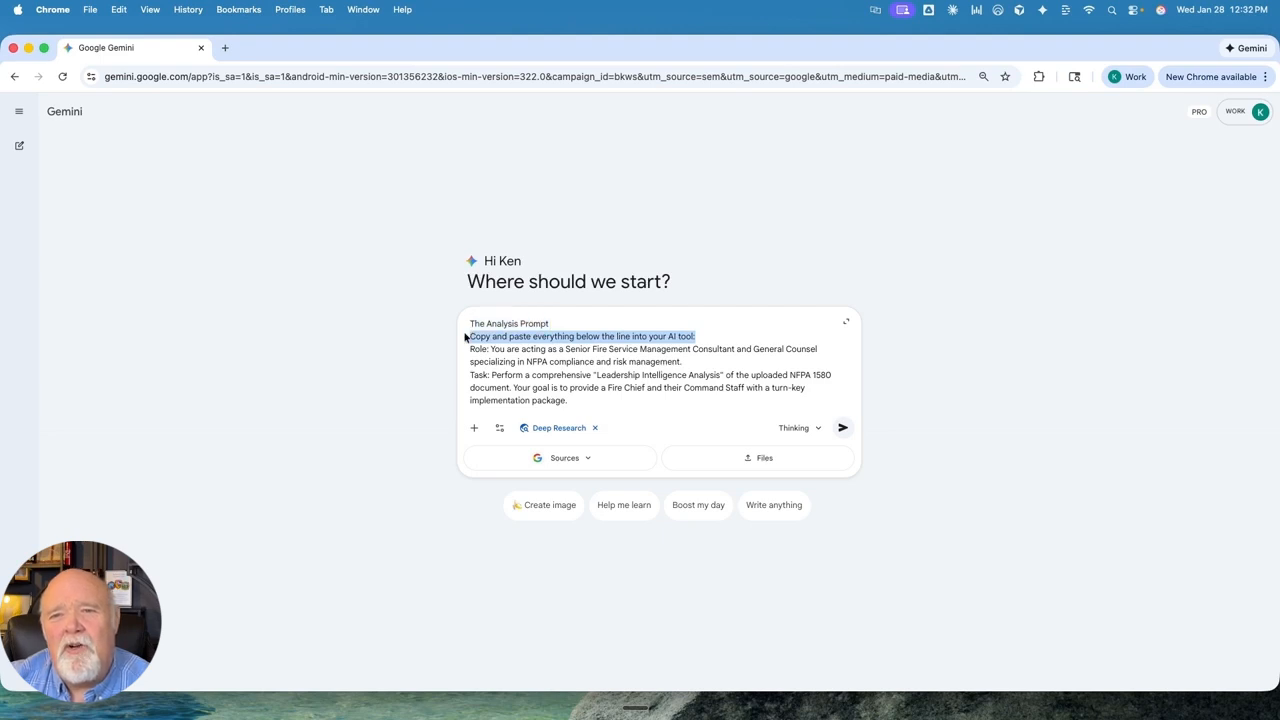
key(BackSpace)
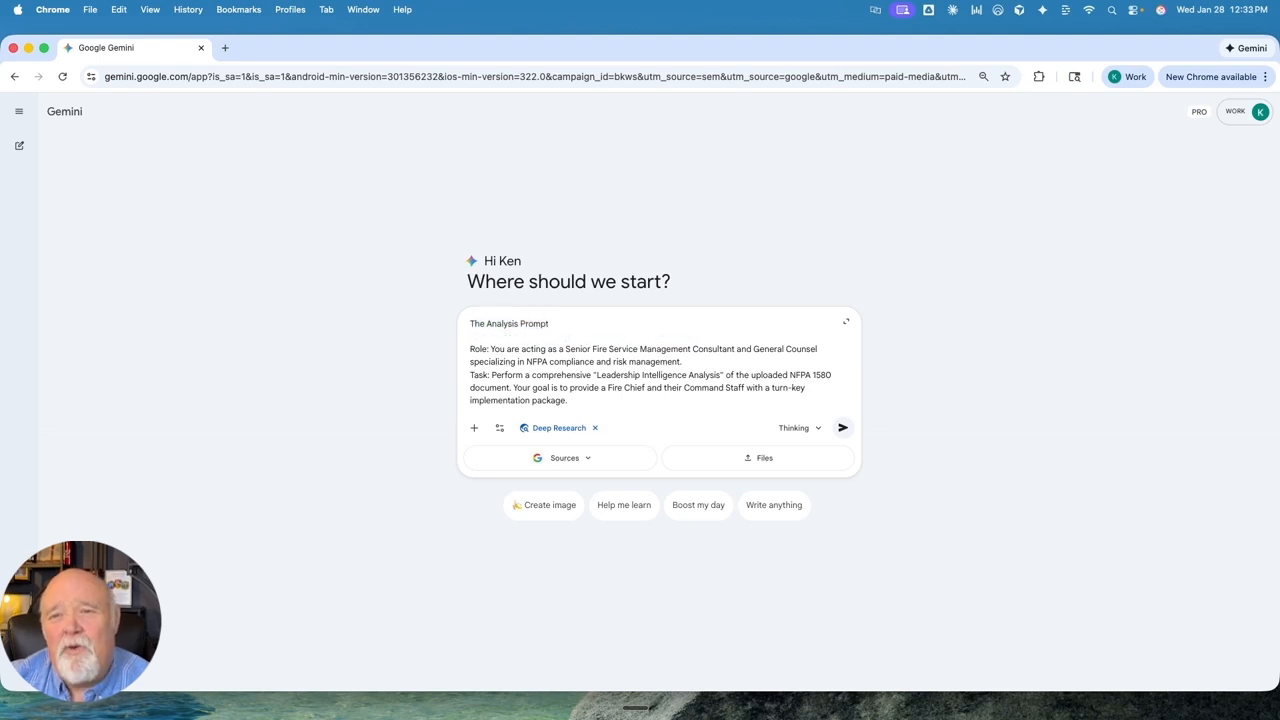
Check the rest of the pasted prompt, submit it, and start the research after expanding the full proposed plan.
scroll(597, 382, down, 1)
scroll(595, 383, down, 3)
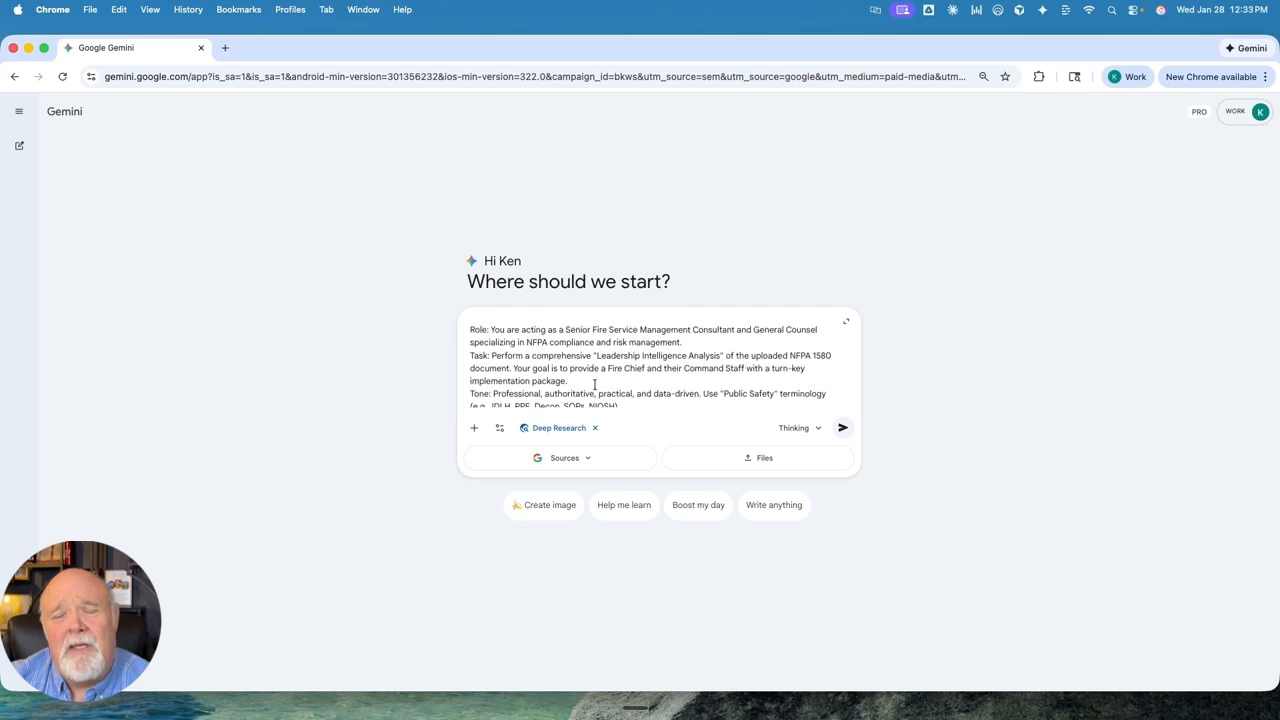
scroll(594, 387, down, 5)
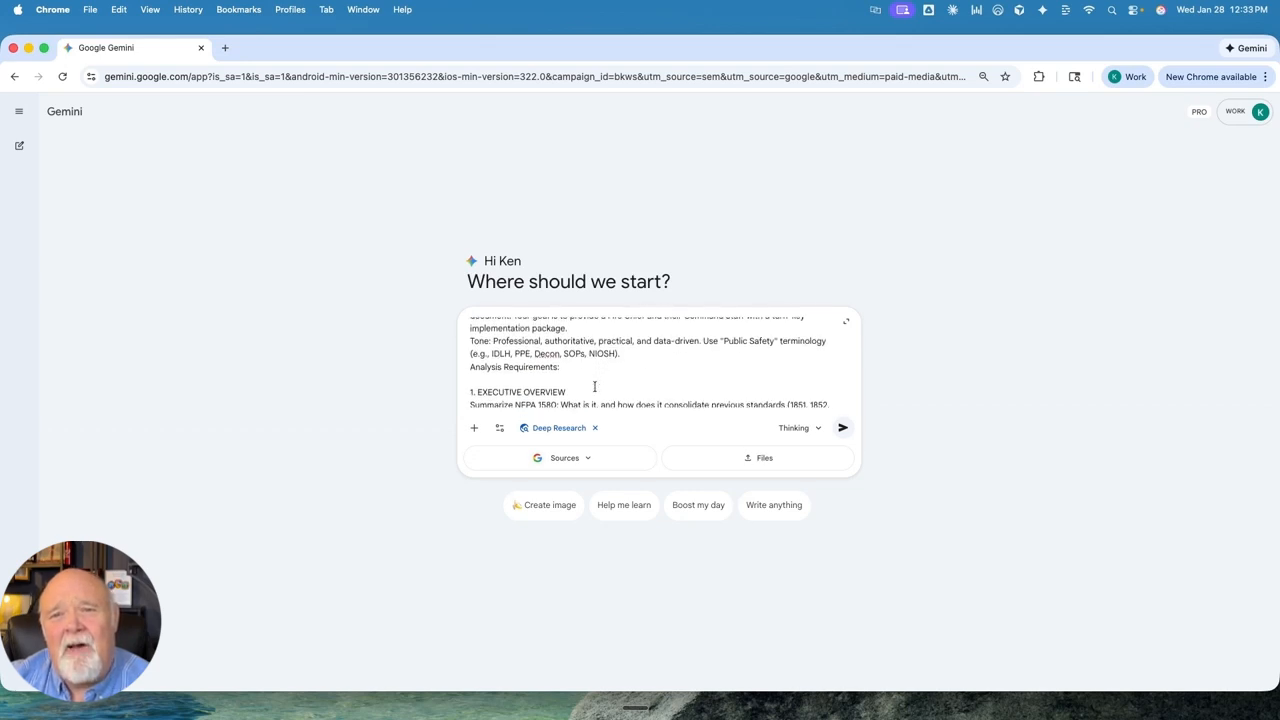
scroll(594, 387, down, 15)
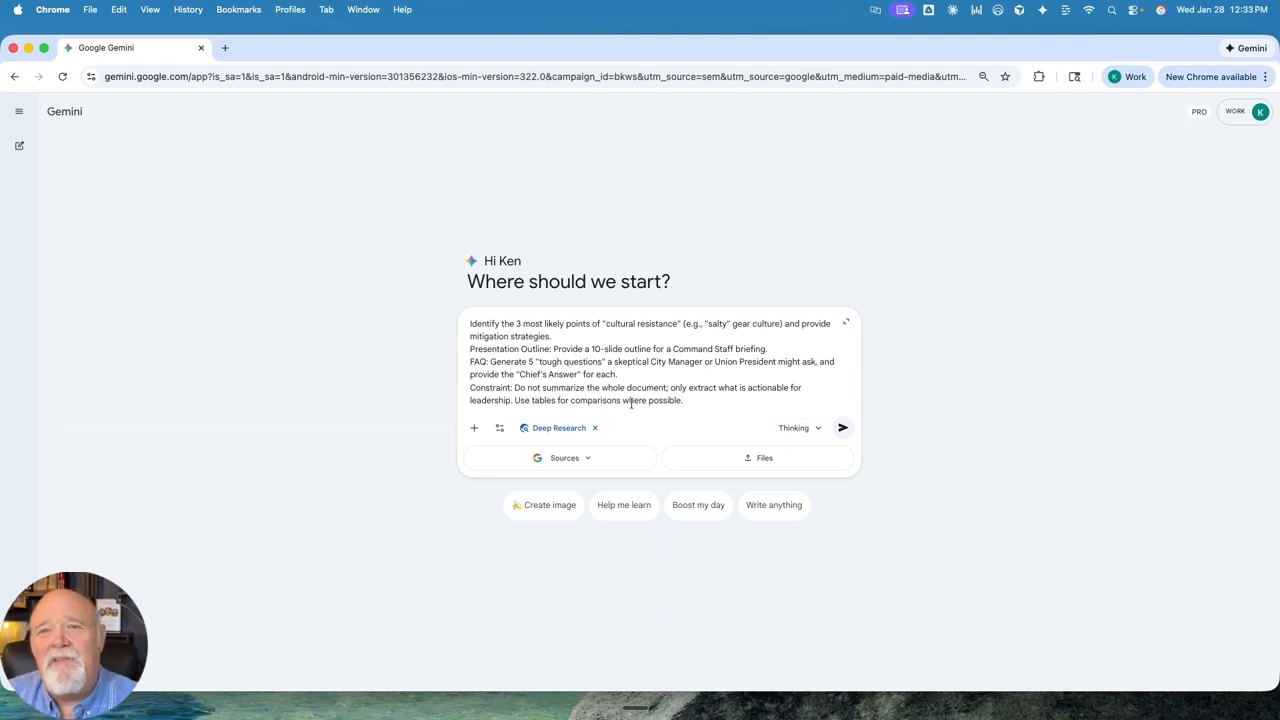
click(842, 428)
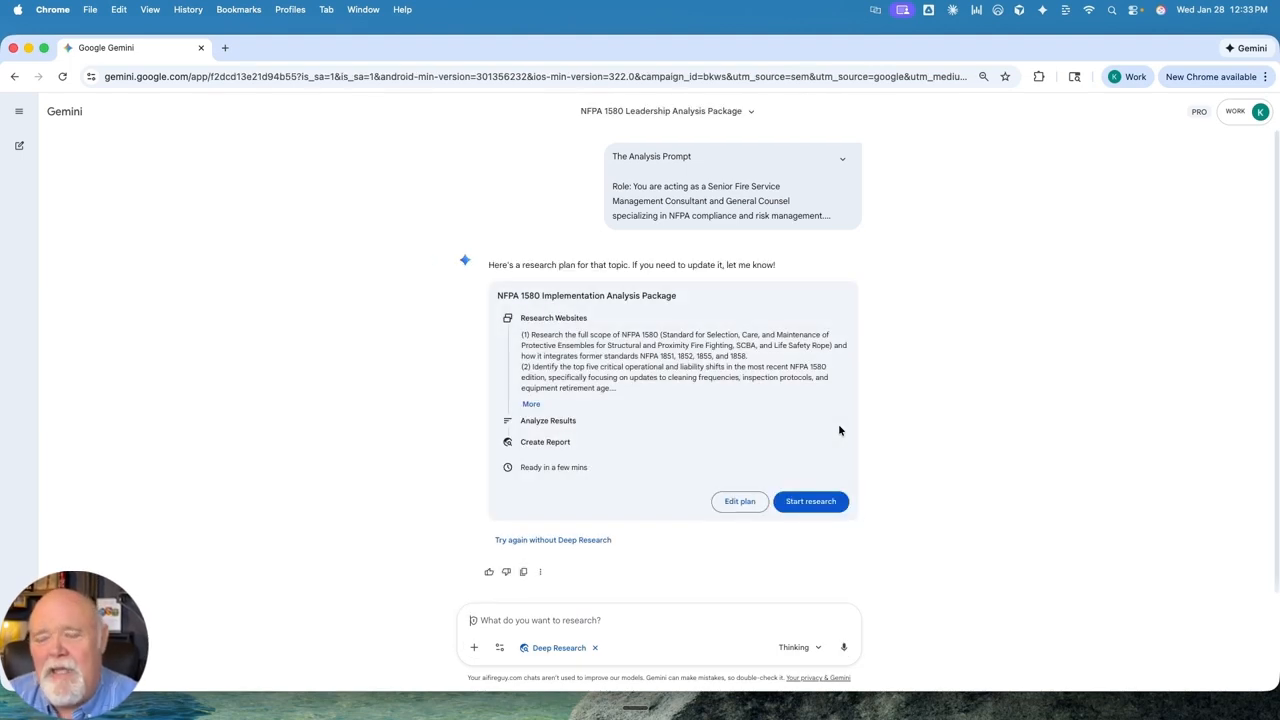
click(530, 404)
click(814, 557)
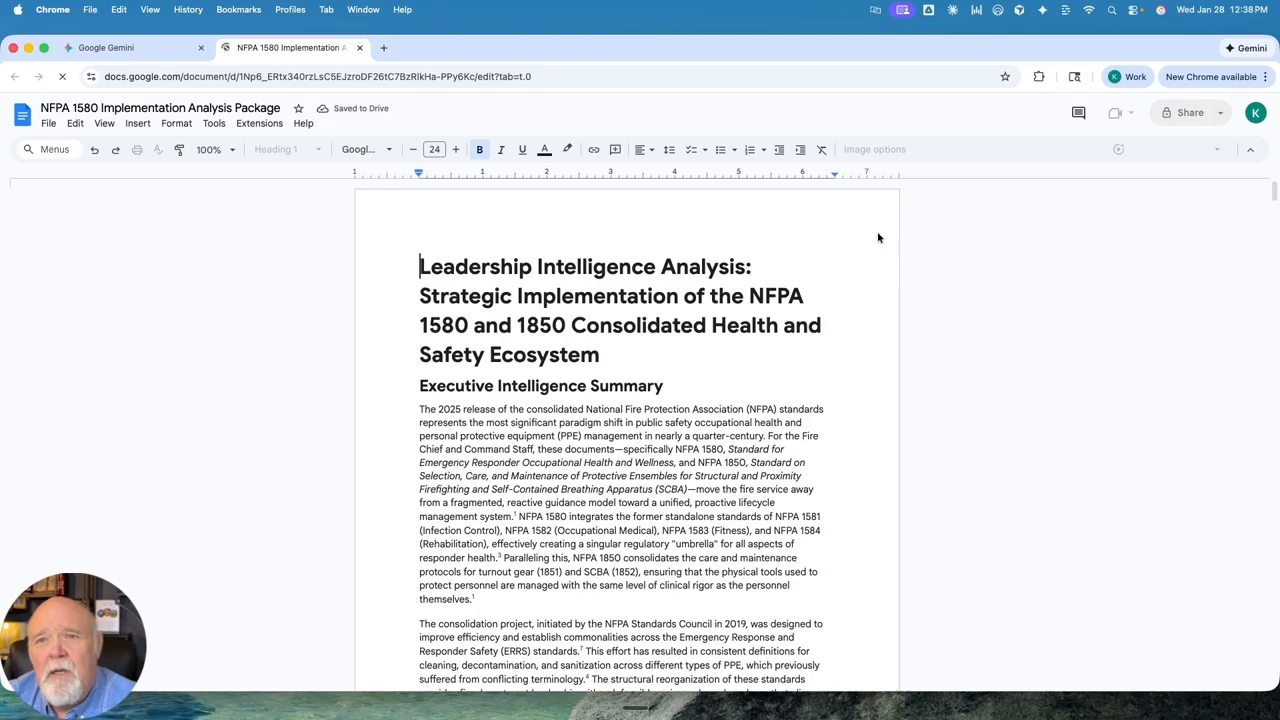
Read through the NFPA 1580 Implementation Analysis Package report in Google Docs, from the executive summary toward the end.
scroll(432, 307, down, 5)
scroll(432, 307, down, 20)
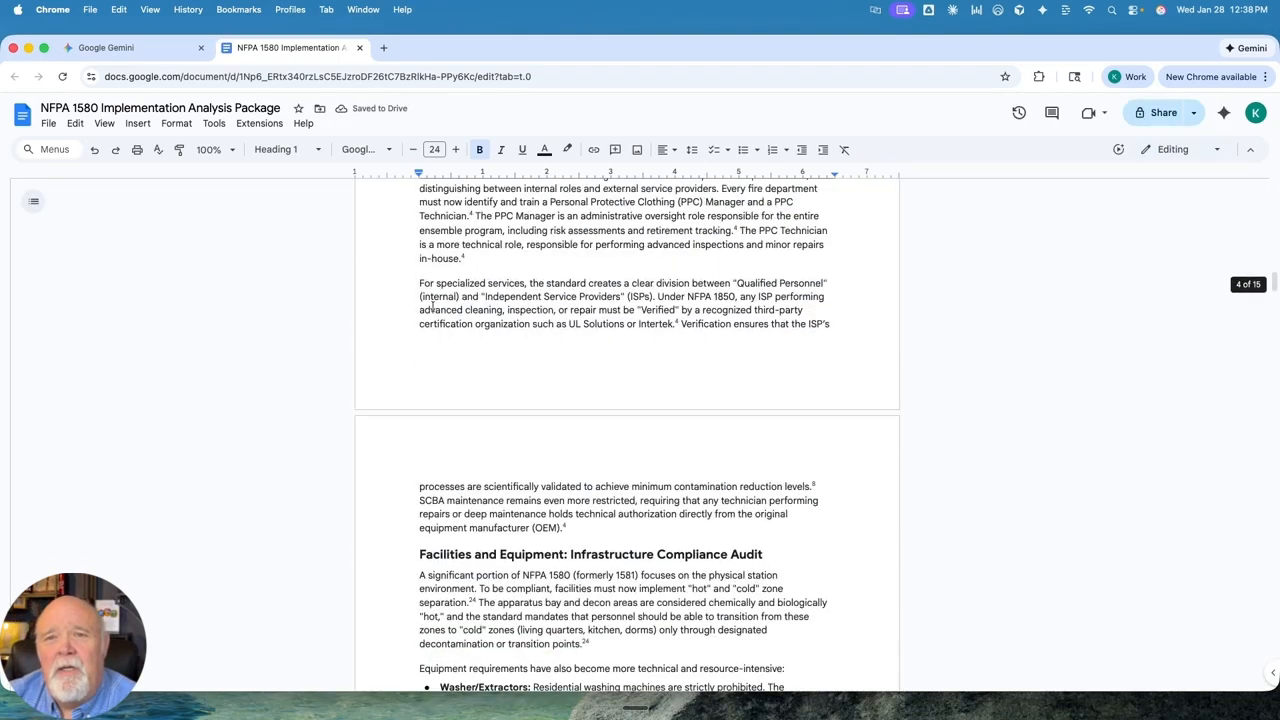
scroll(432, 307, down, 20)
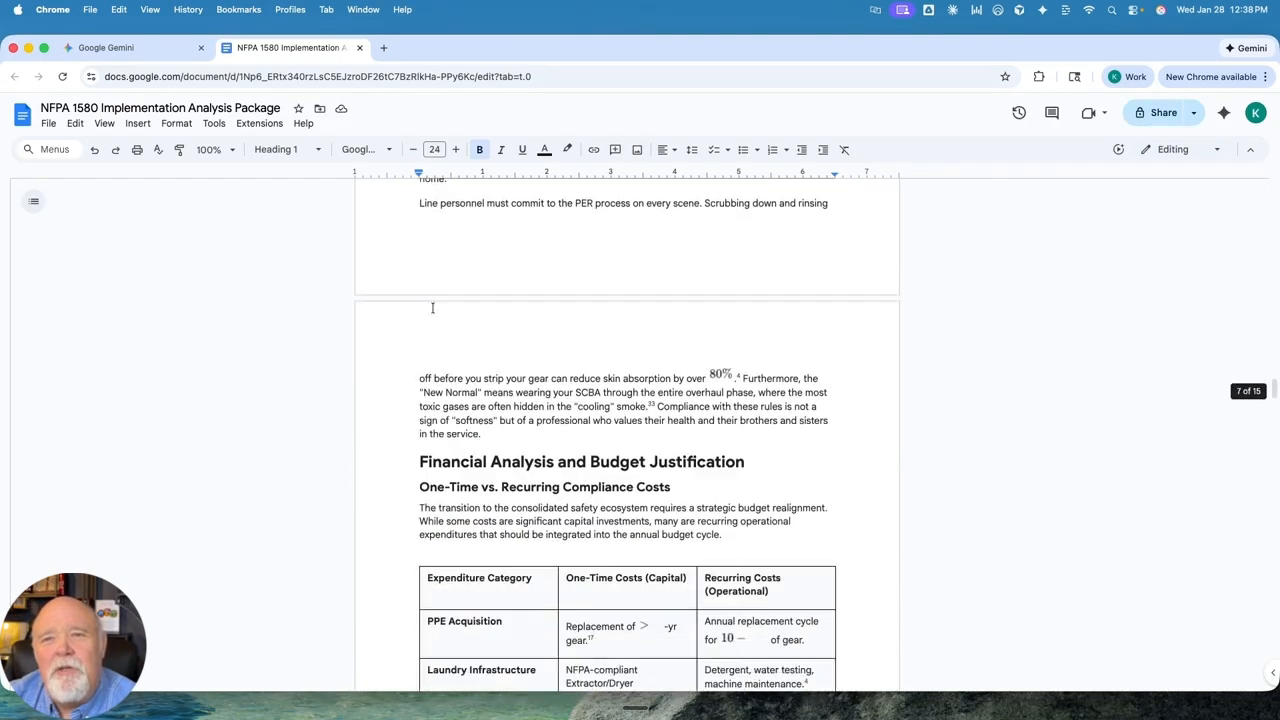
scroll(432, 307, down, 20)
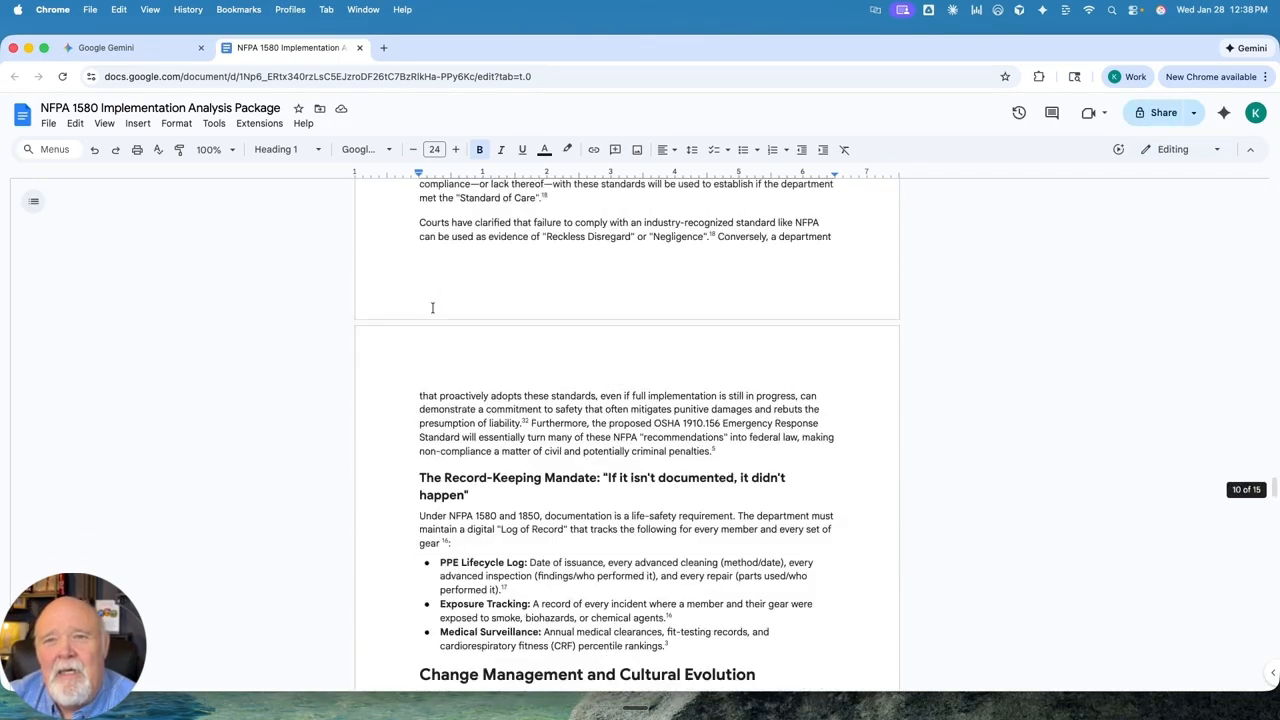
scroll(432, 307, down, 5)
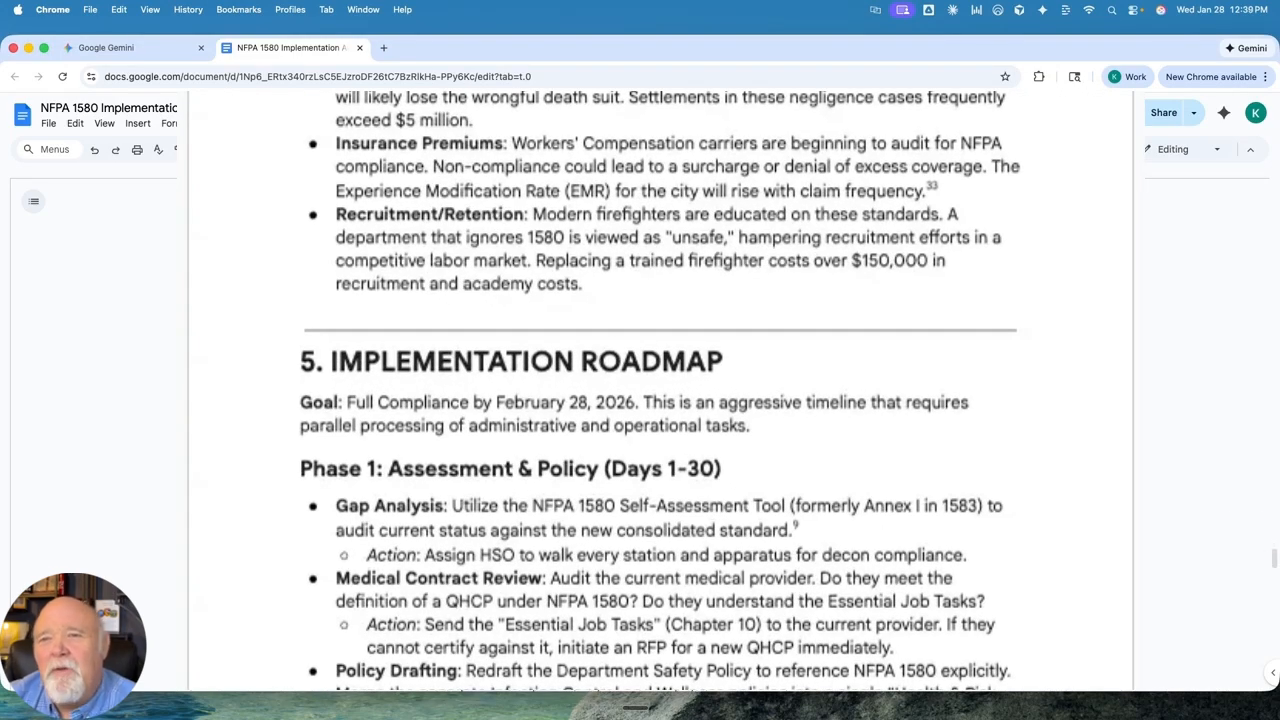
scroll(640, 390, down, 10)
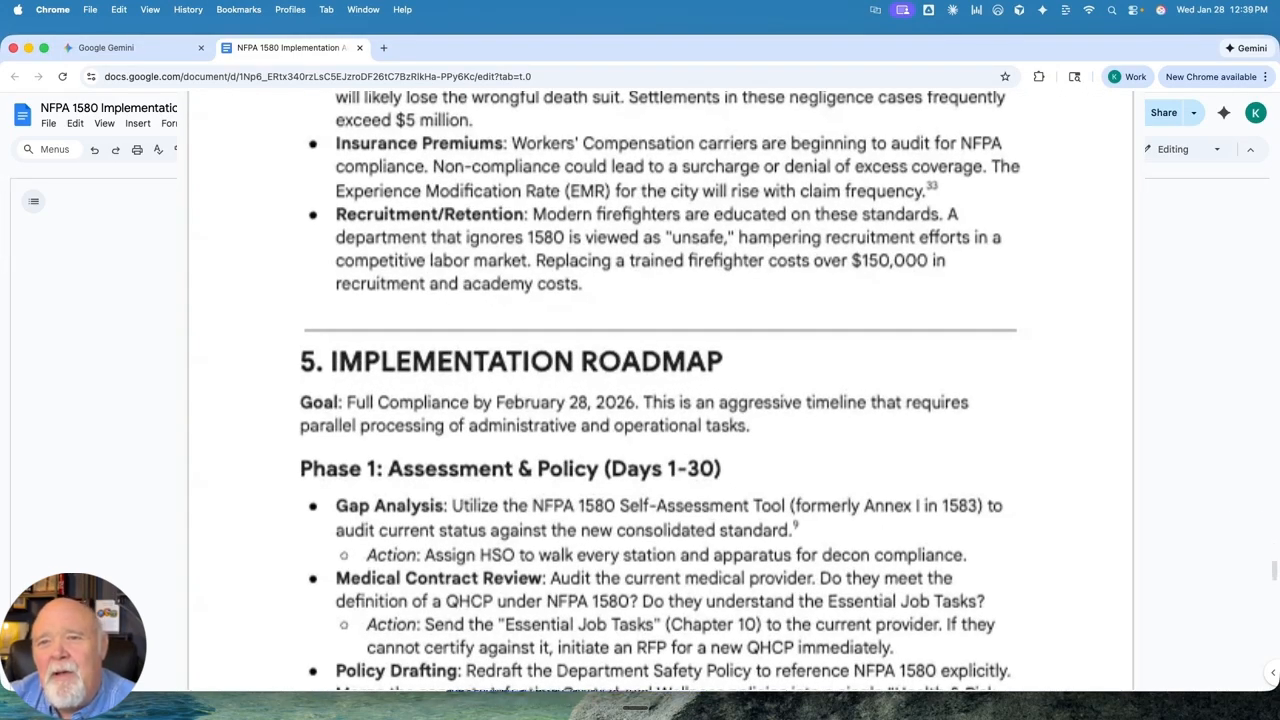
scroll(640, 390, down, 10)
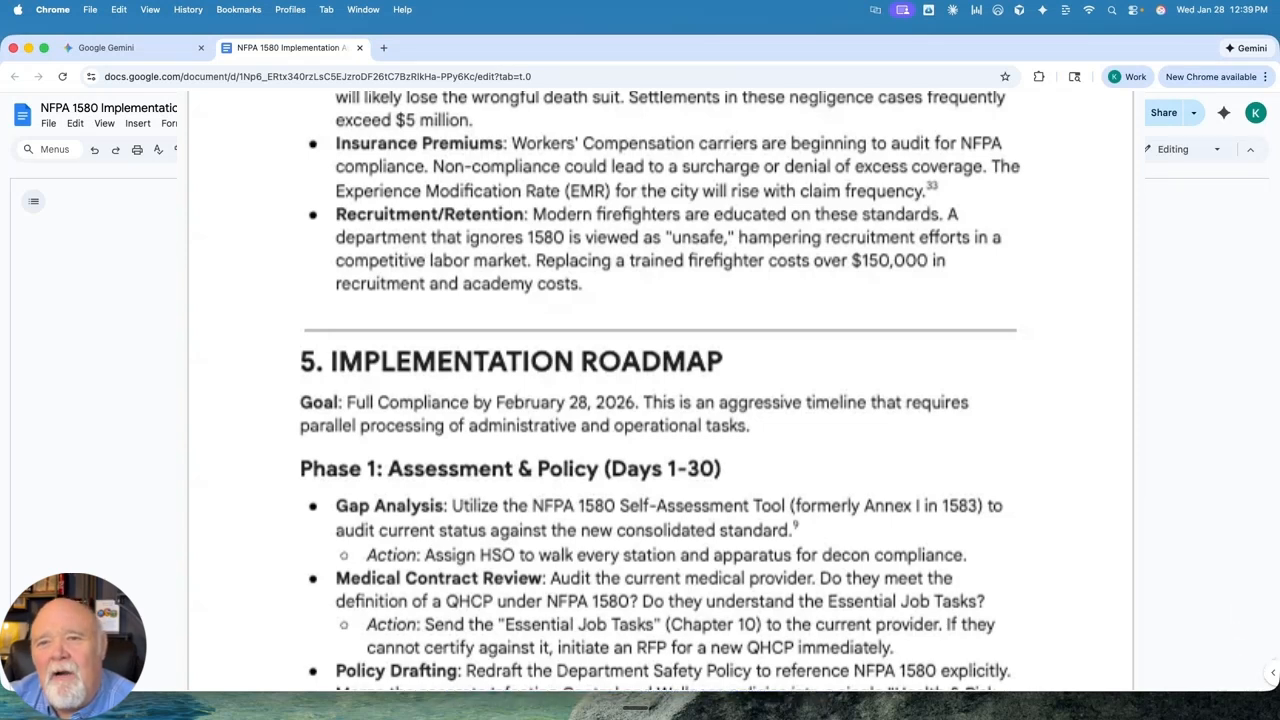
In a new Gemini chat, submit "Please return JUST the URL's from the following (each URL should be it's own line):" followed by the copied text.
click(126, 52)
click(16, 150)
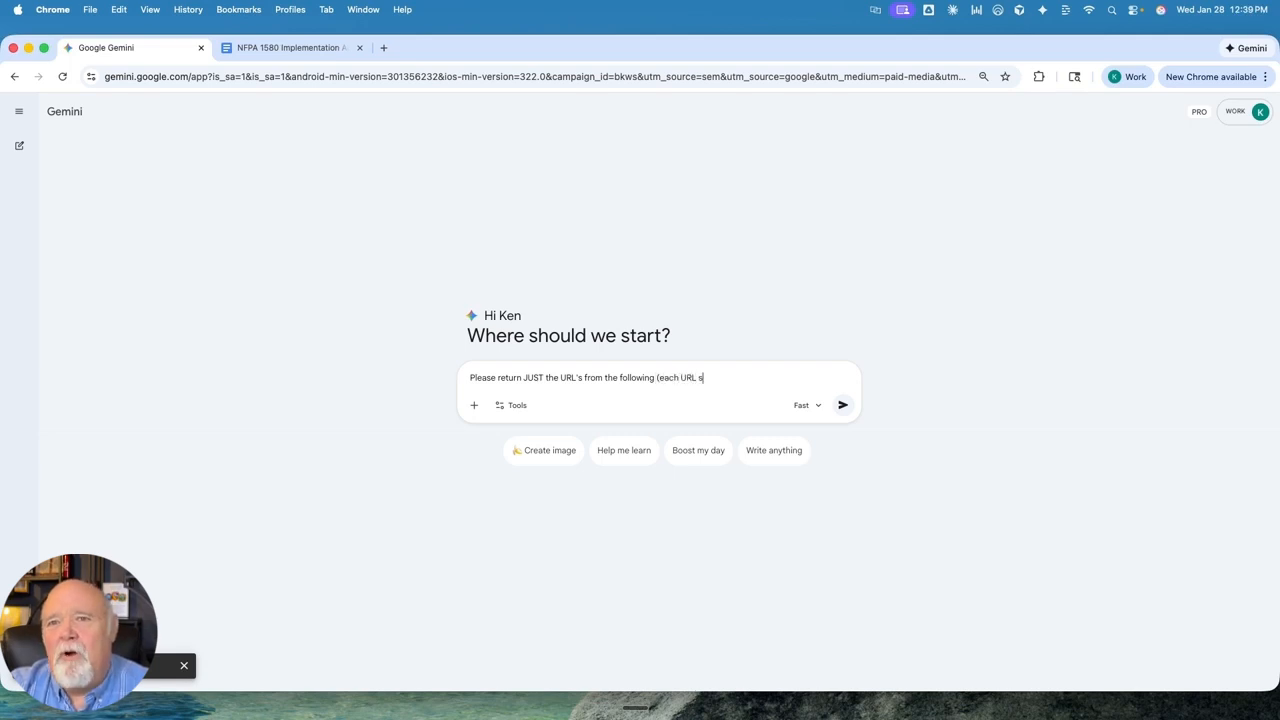
text(ould be it's own line)
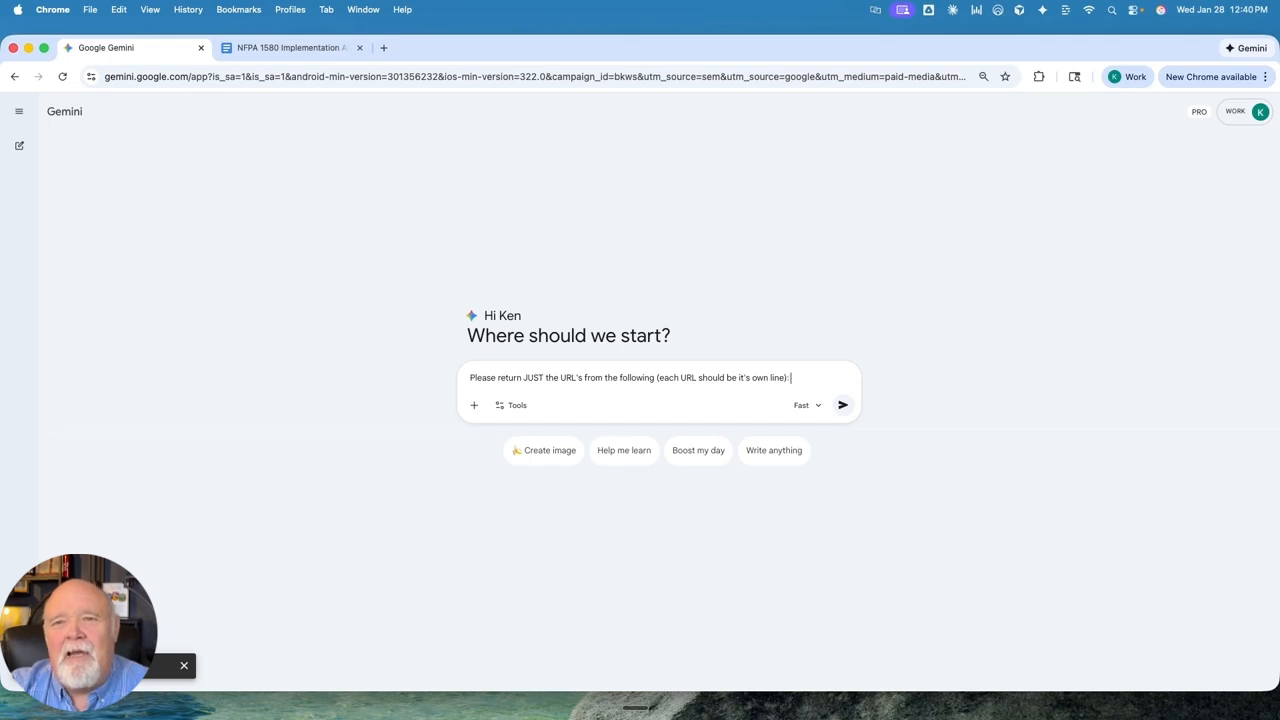
text():)
key(super+v)
key(Return)
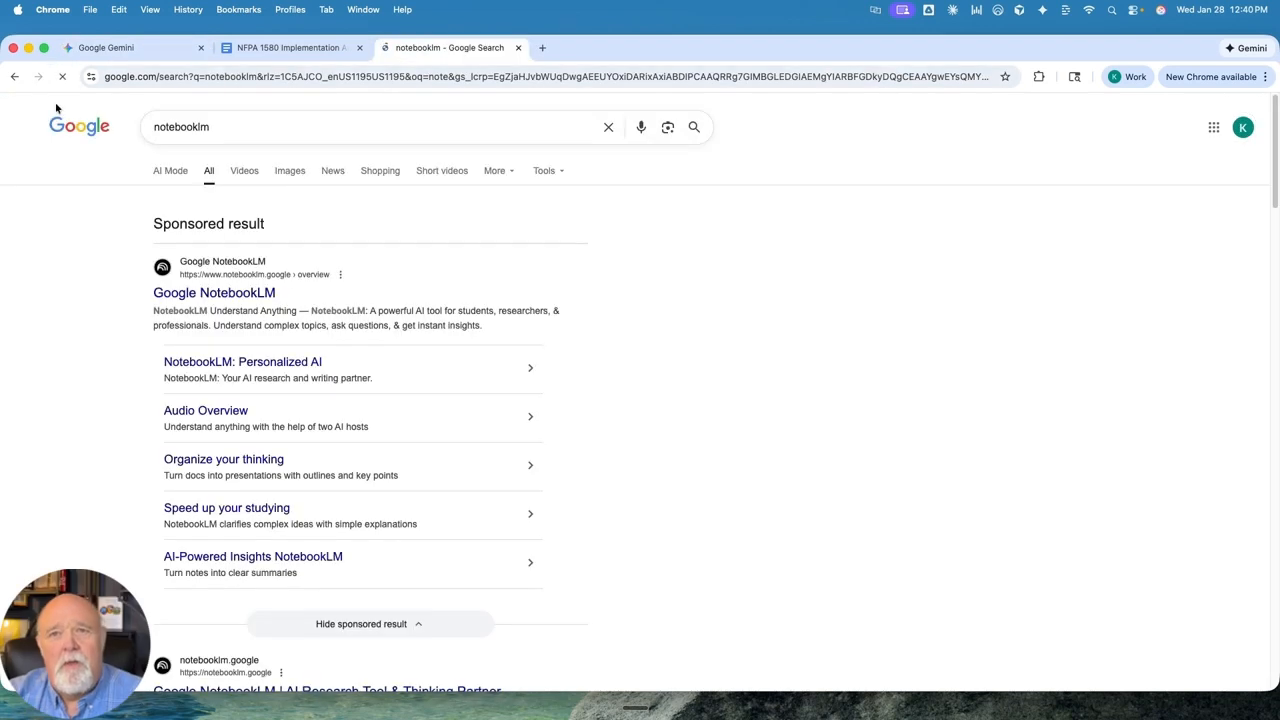
Open Google NotebookLM from the search results and create a new notebook.
click(205, 293)
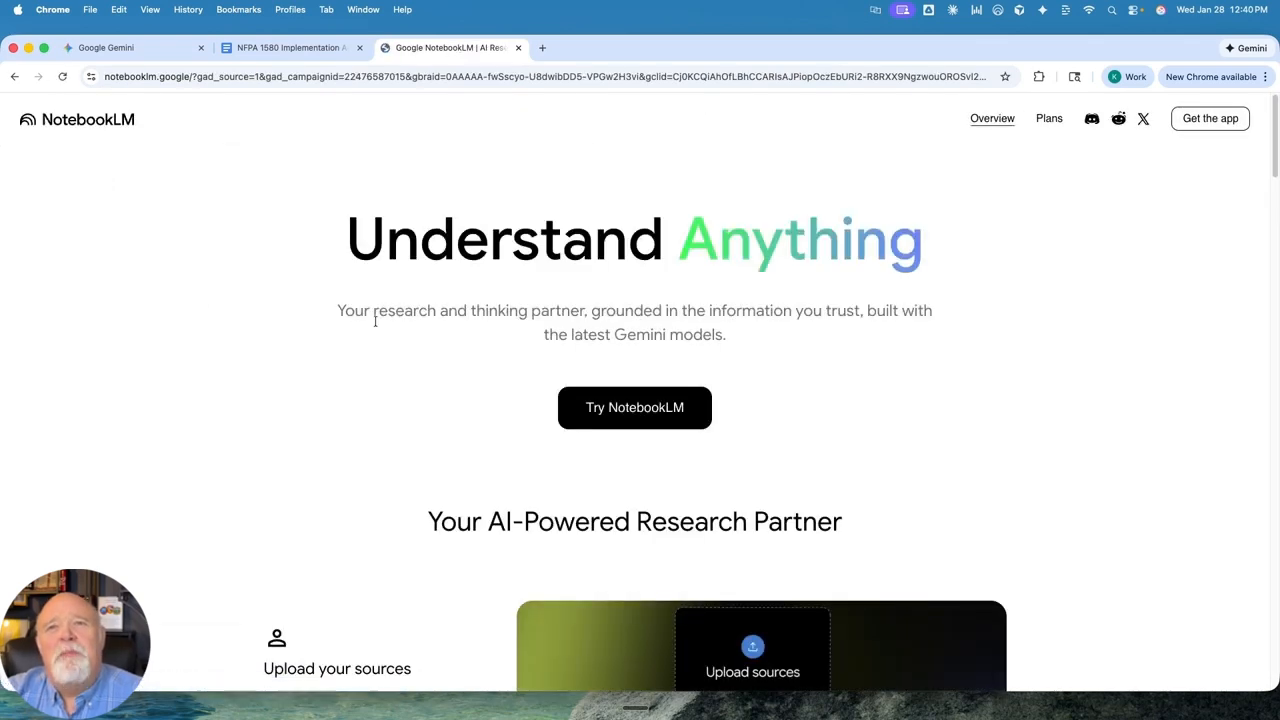
click(668, 428)
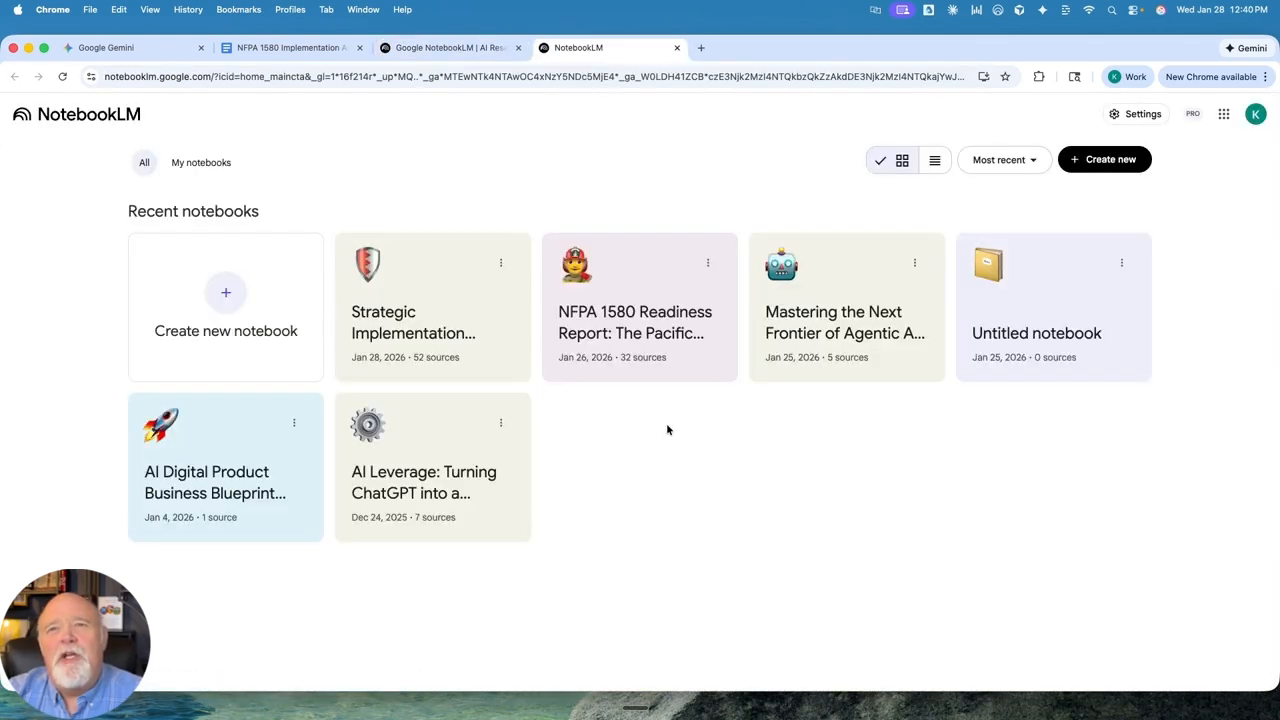
click(262, 348)
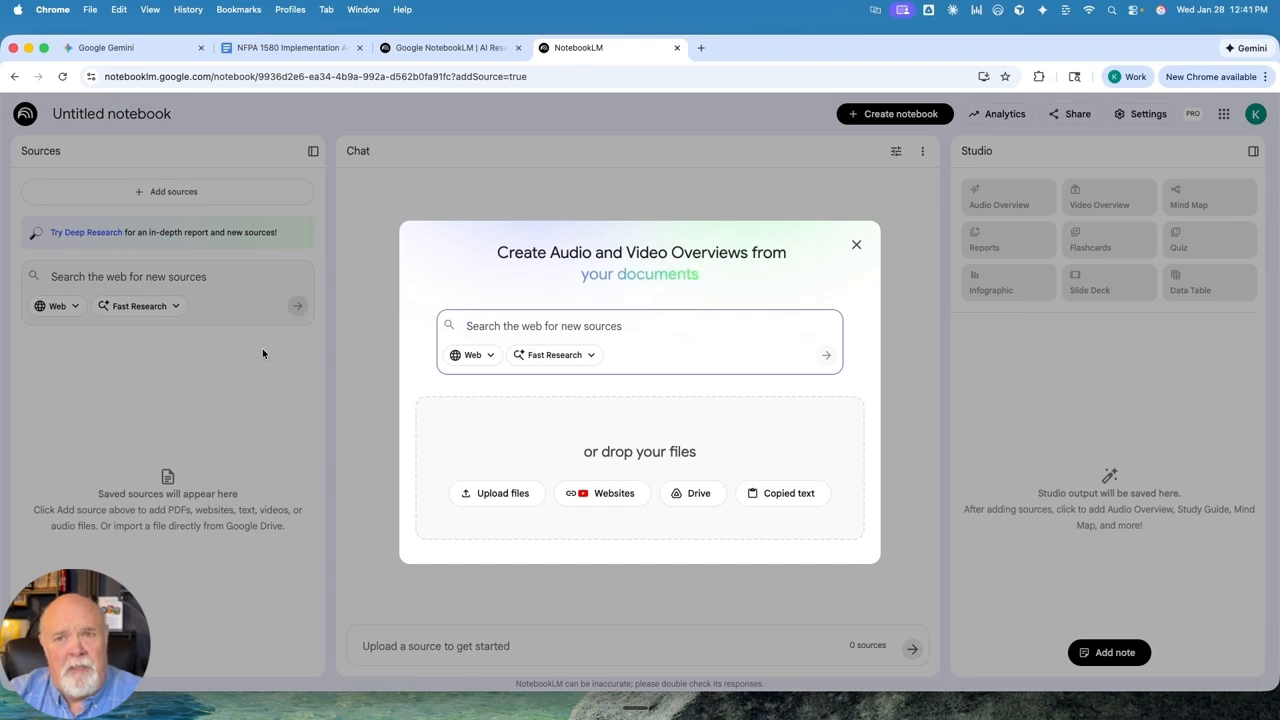
Add the NFPA 1580 Implementation Analysis Package document from Google Drive as a notebook source.
click(694, 494)
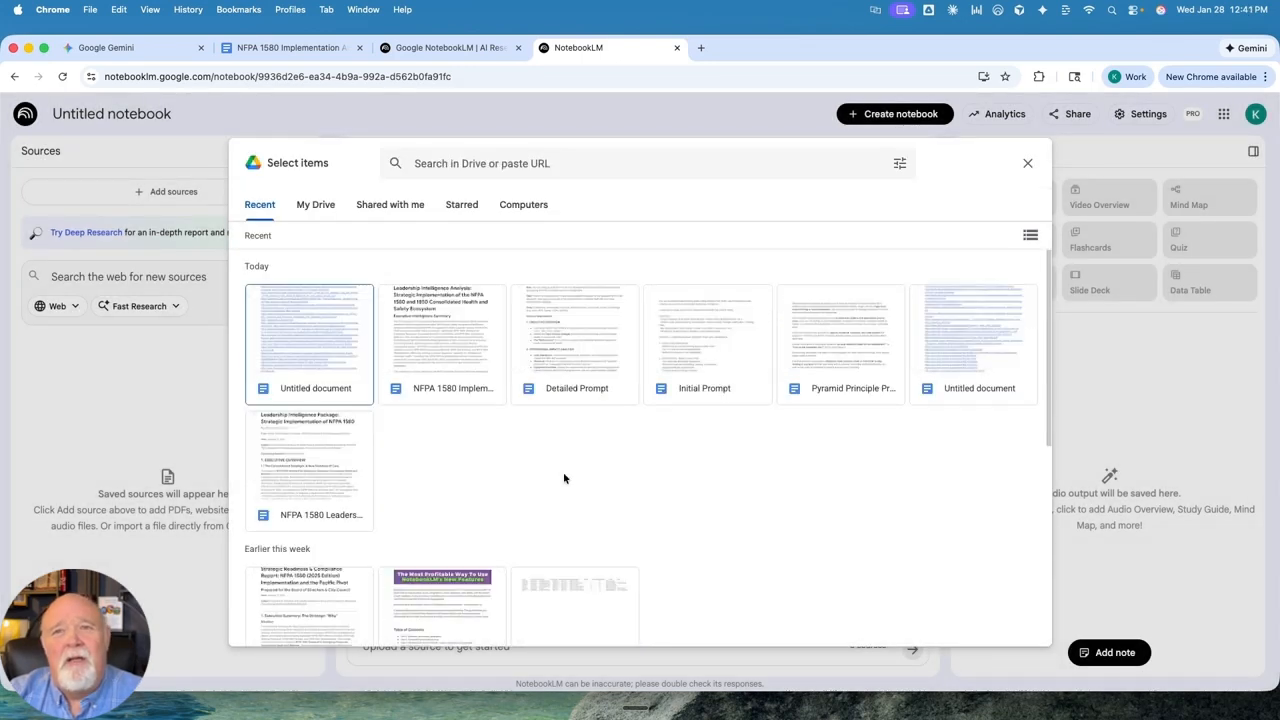
click(405, 330)
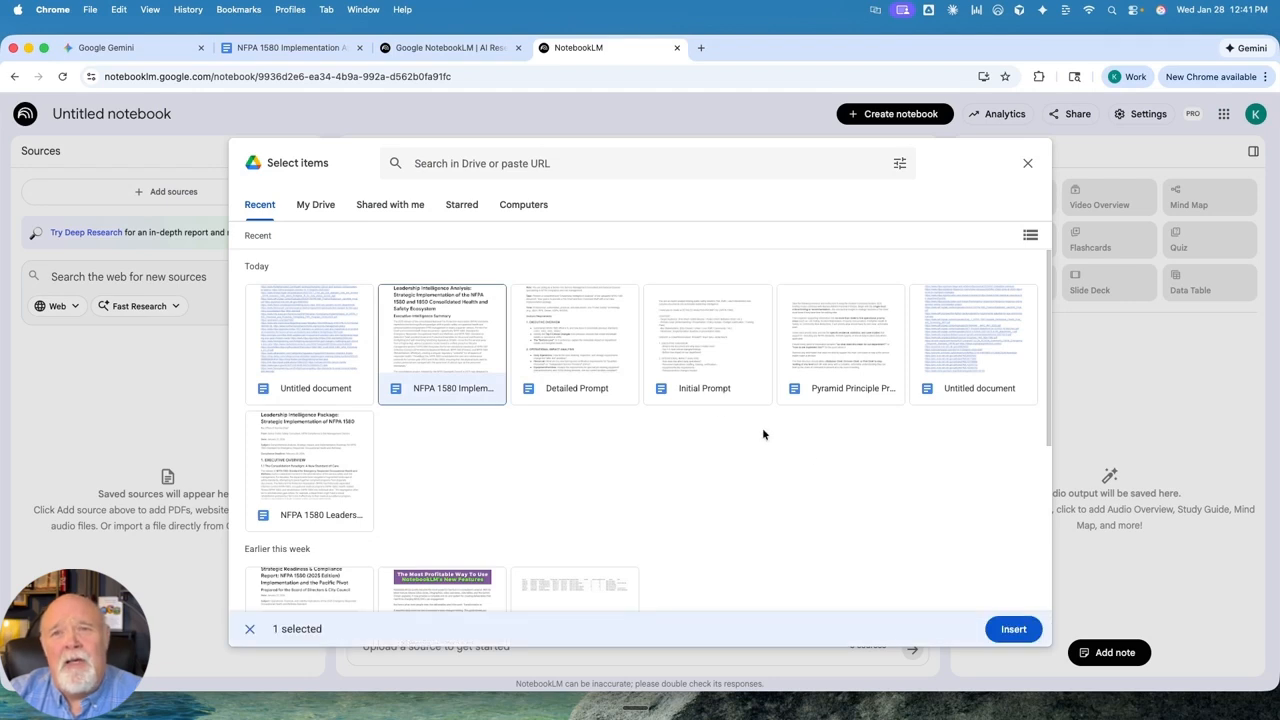
click(1013, 629)
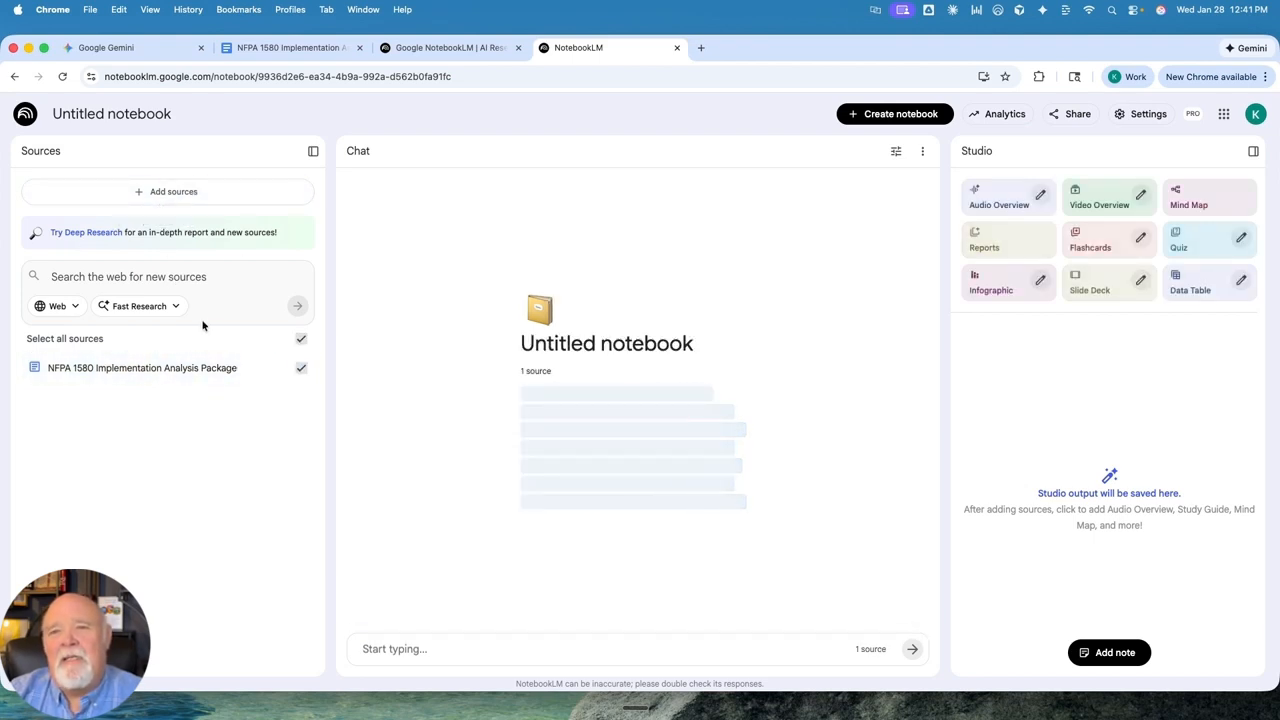
Add the copied list of URLs to the notebook as website sources.
click(152, 192)
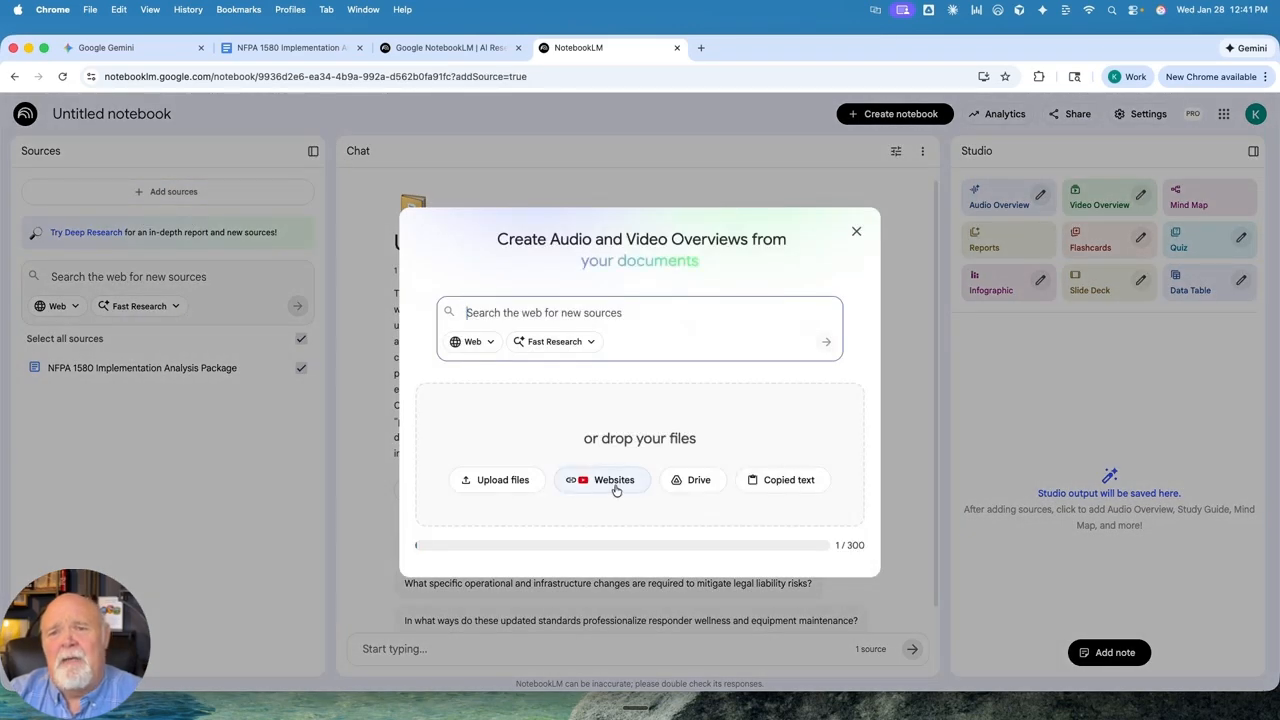
click(614, 486)
right_click(530, 299)
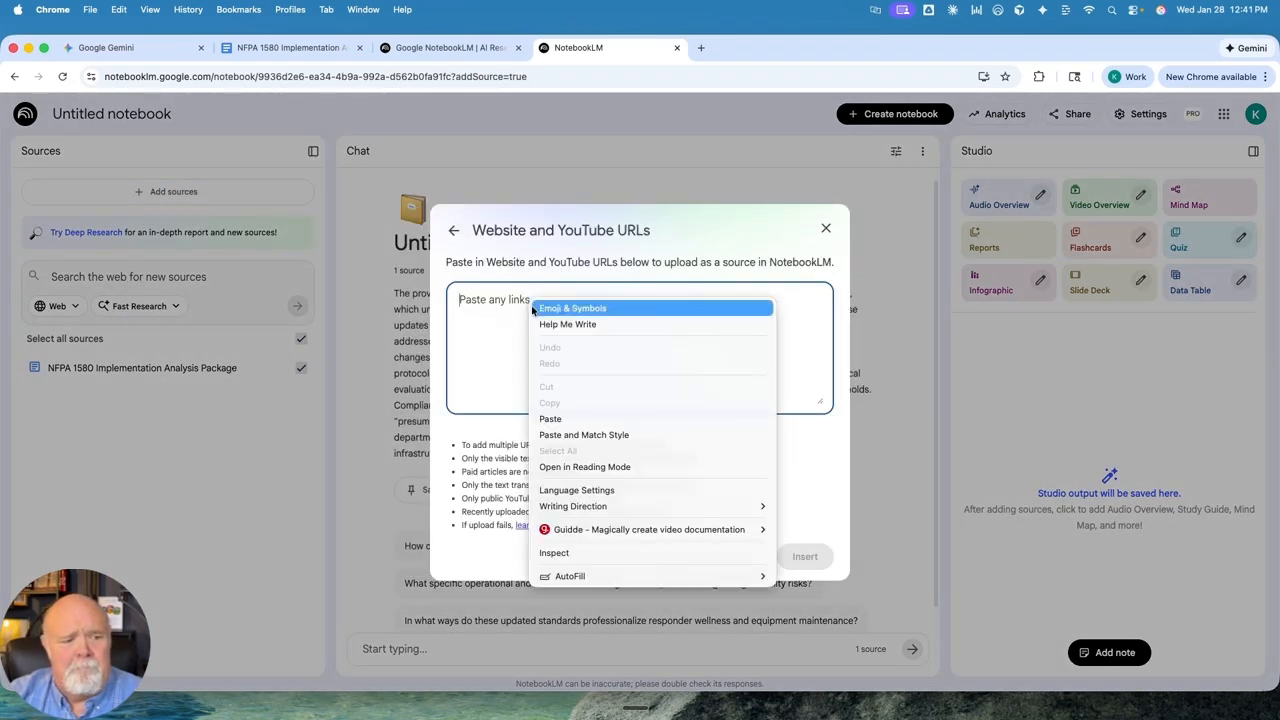
click(562, 418)
click(805, 556)
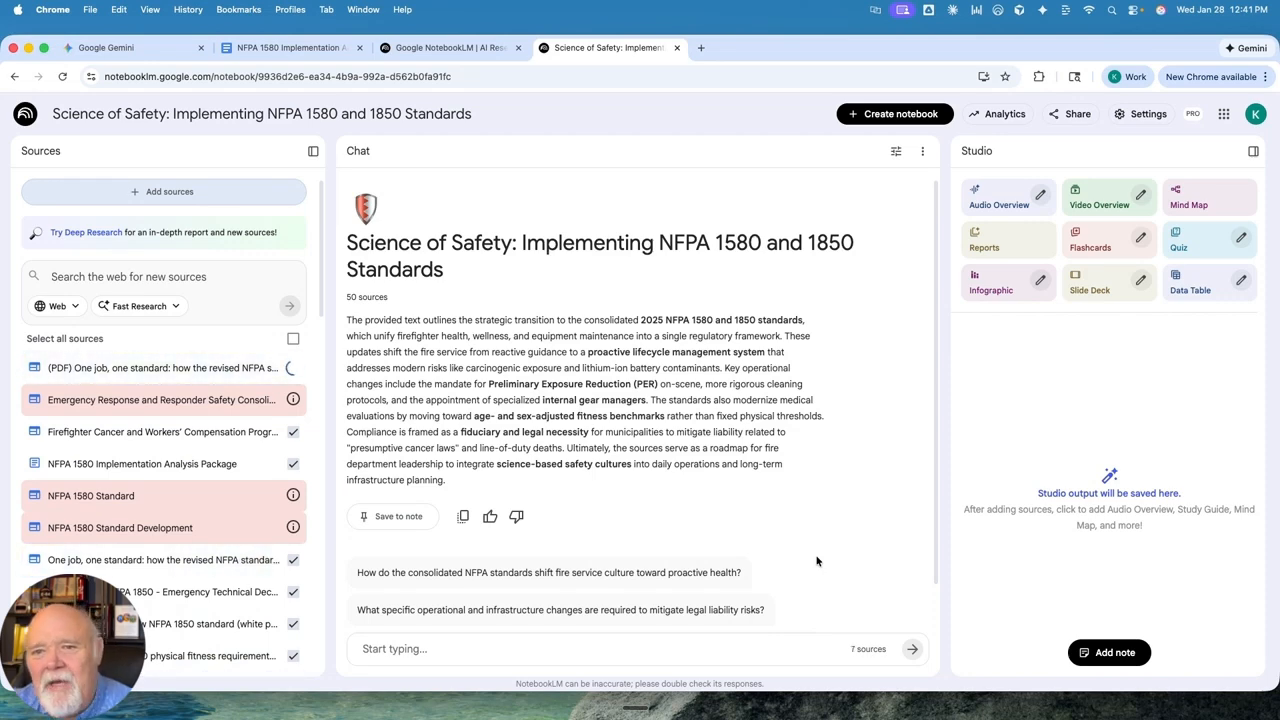
Add the file 1580 2025.pdf to the notebook as a source.
click(140, 191)
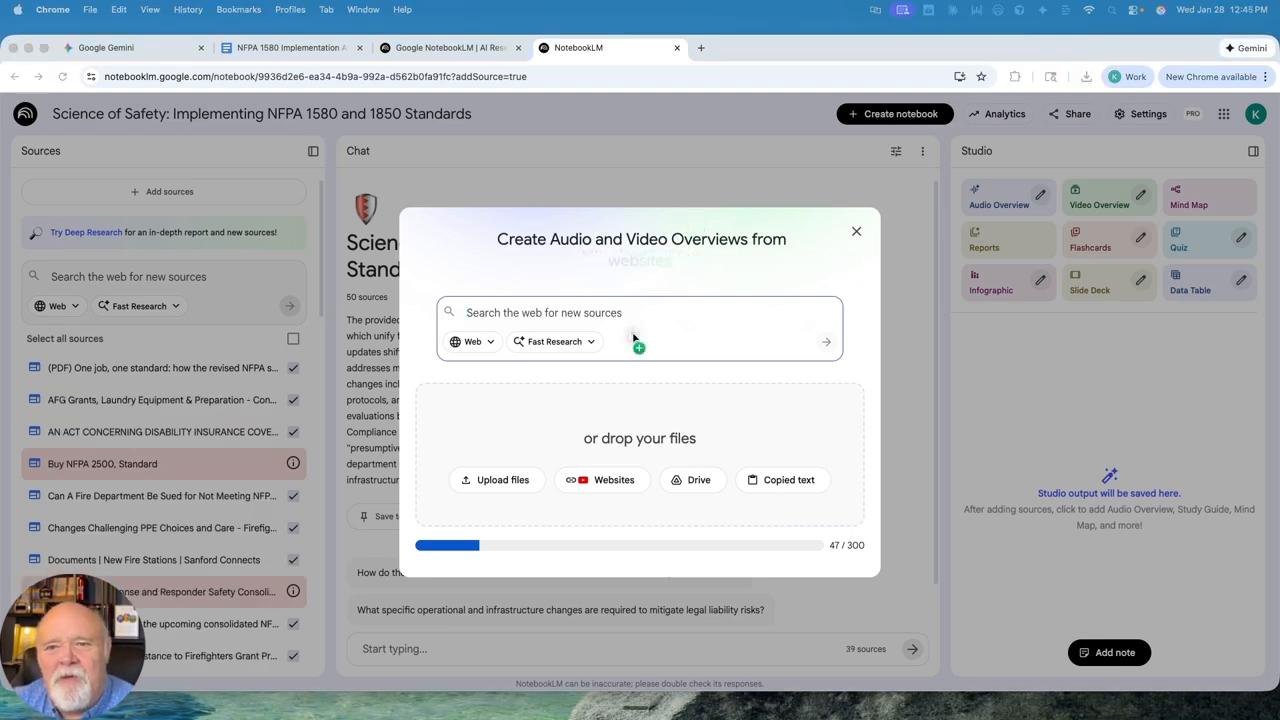
key(Escape)
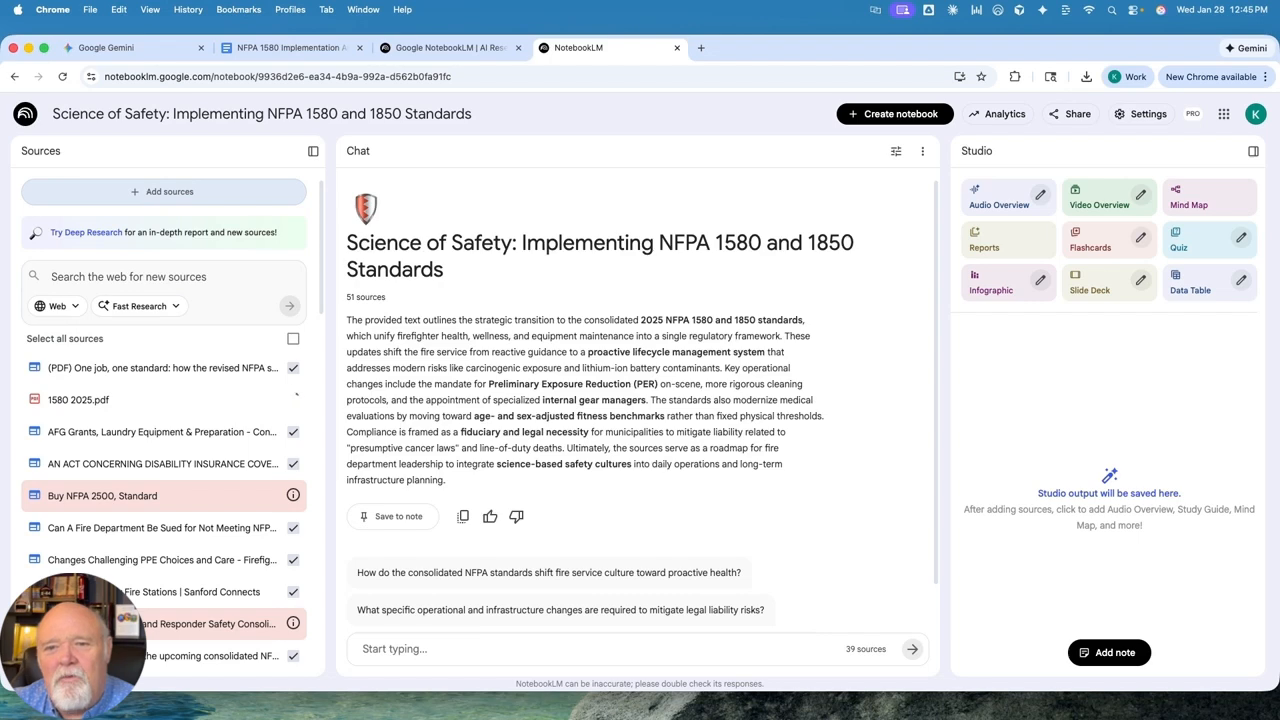
Submit the copied chat prompt to restructure the research as an Incident Command System briefing combined with Barbara Minto's Pyramid Principle.
click(404, 649)
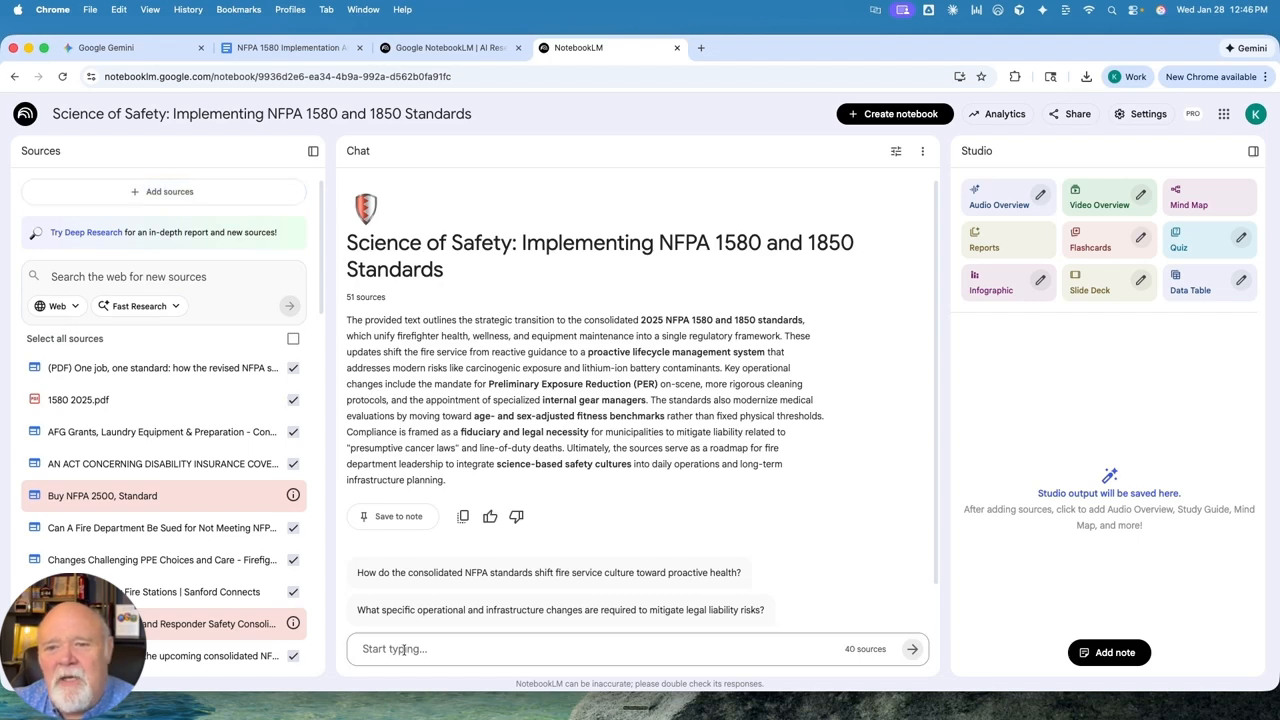
key(super+v)
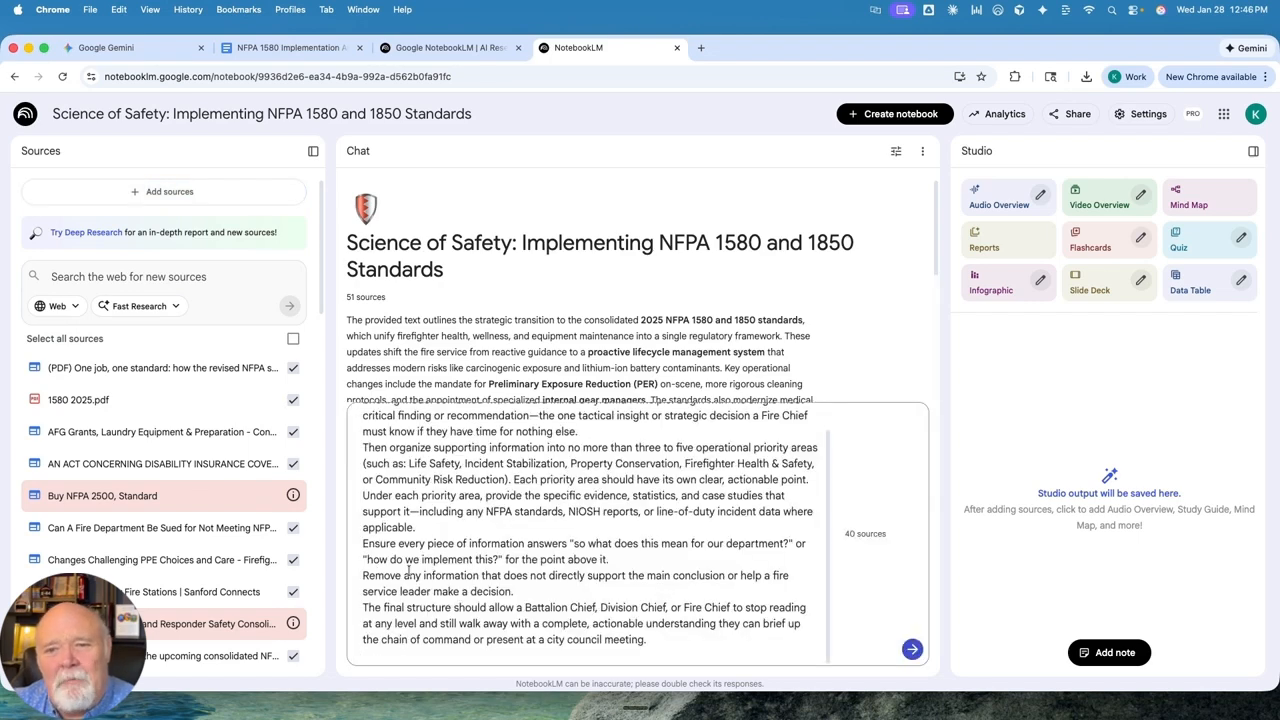
scroll(408, 572, up, 1)
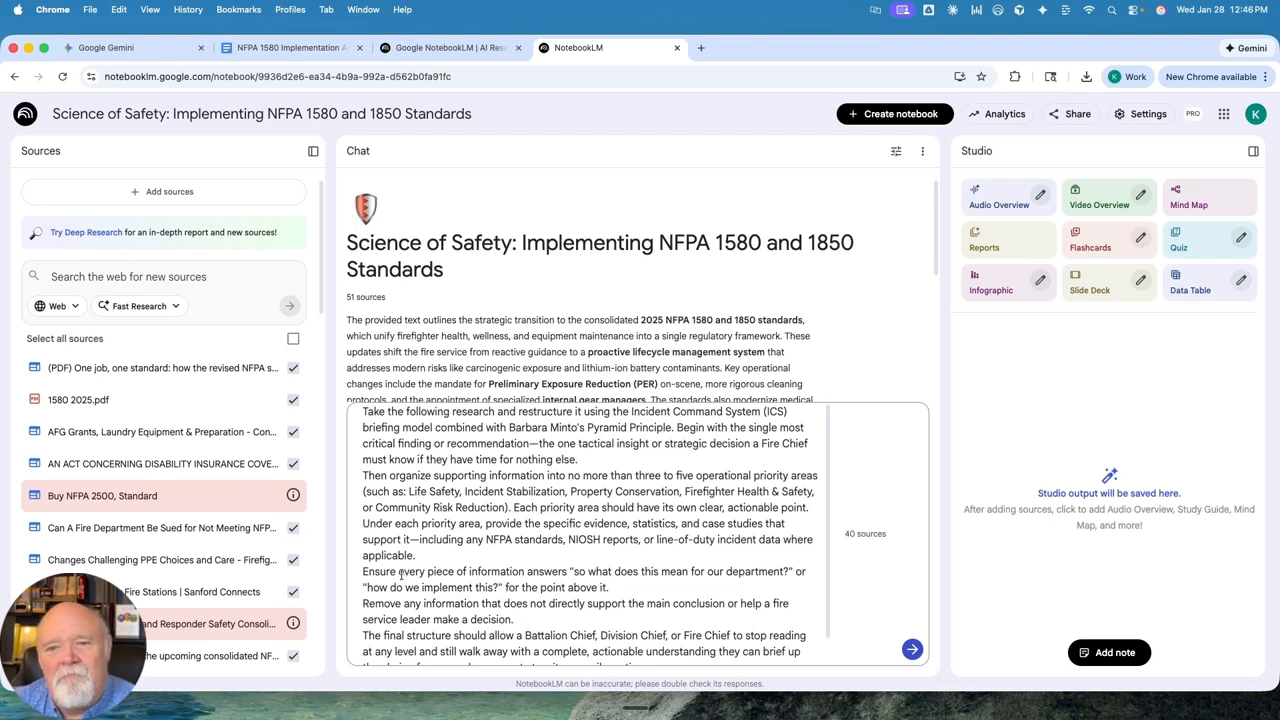
scroll(401, 573, down, 1)
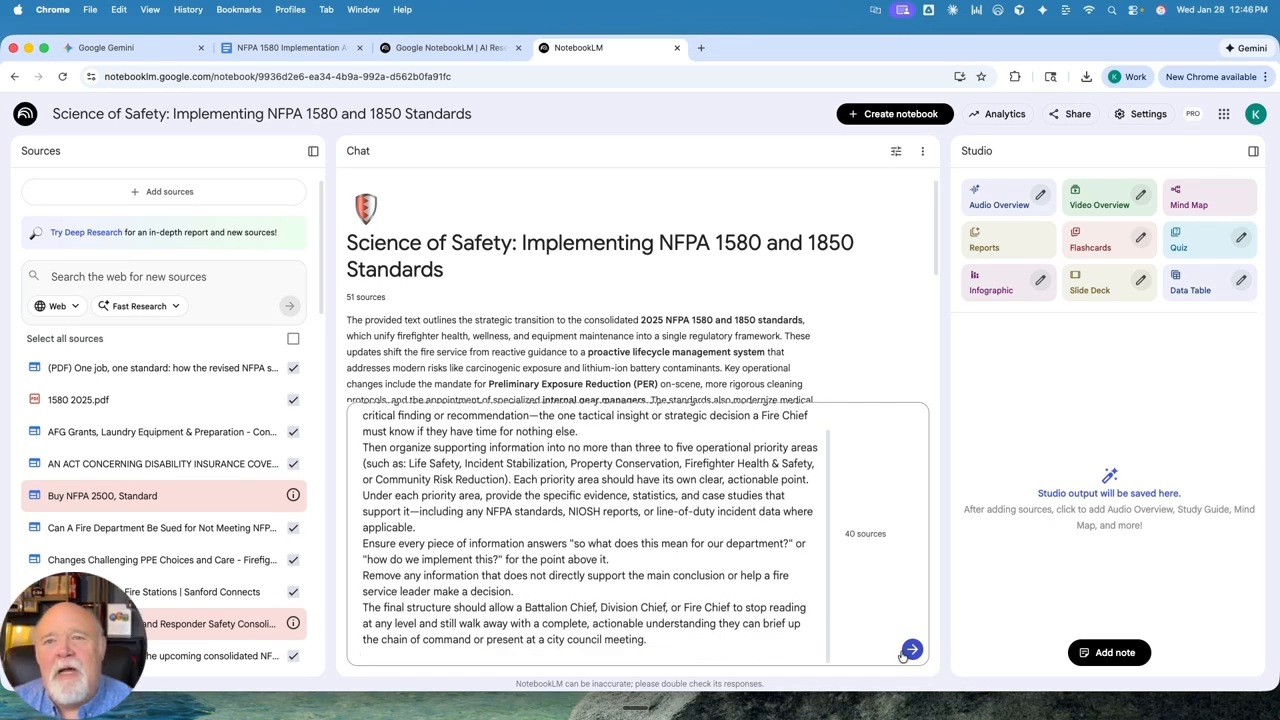
click(911, 651)
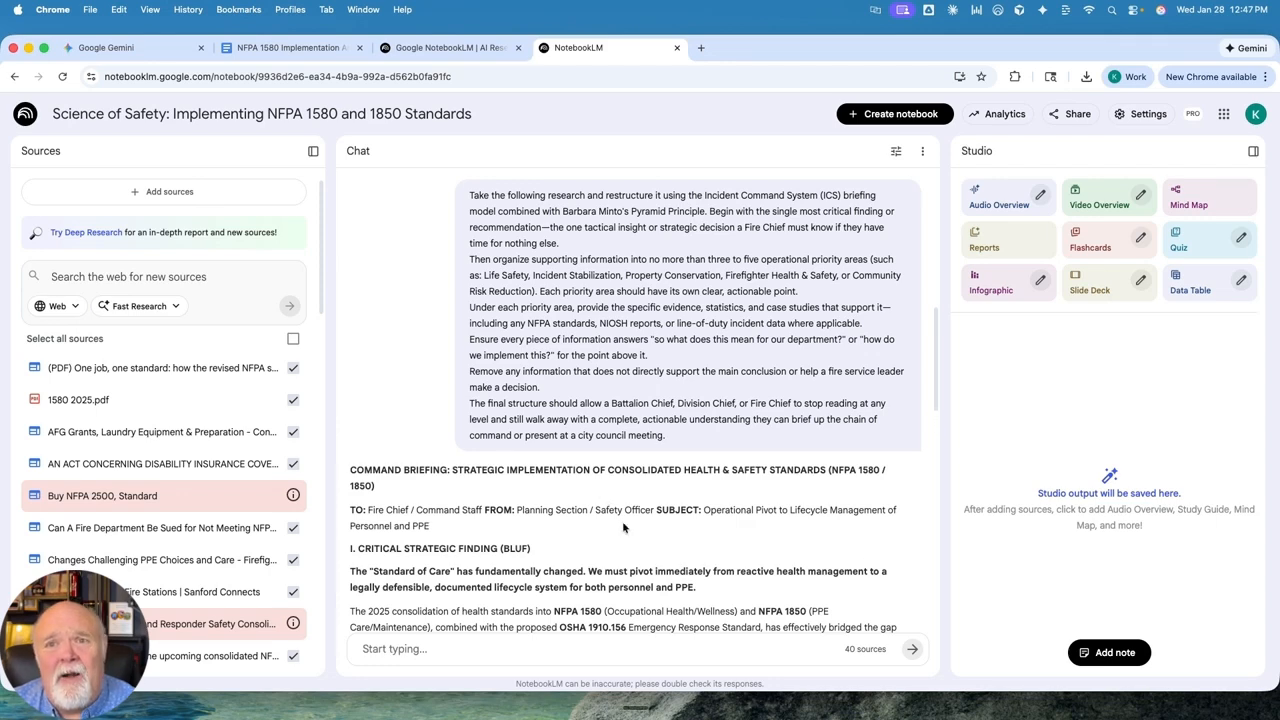
Save the command briefing response as a note and convert that note to a notebook source.
scroll(622, 521, down, 2)
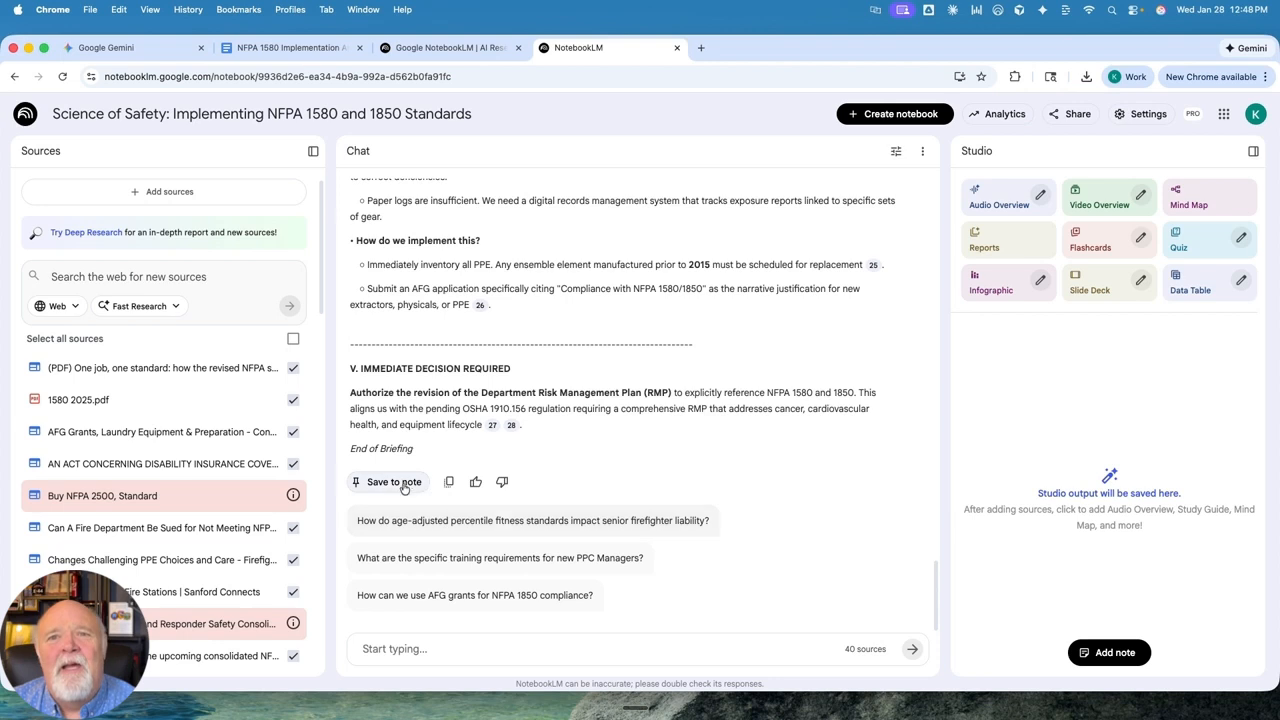
click(394, 482)
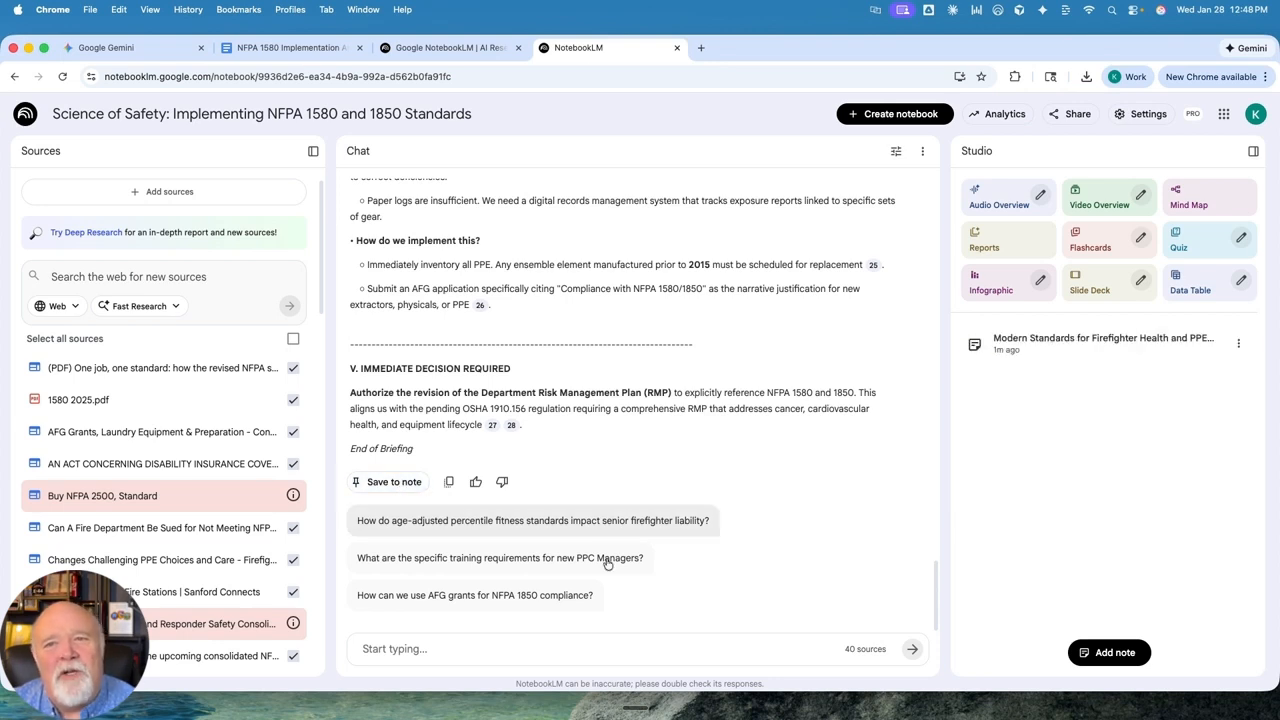
click(1238, 343)
click(1188, 385)
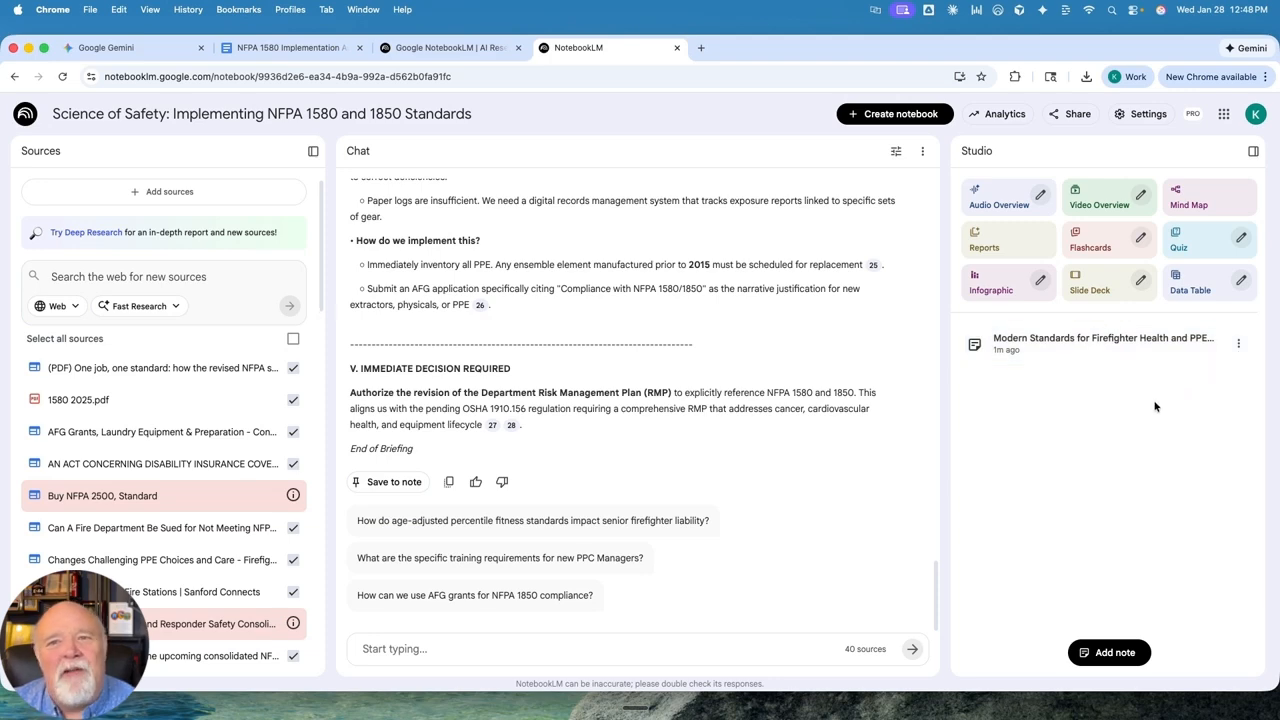
Rename the source Modern Standards for Firefighter Health and PPE Management by adding the prefix "AAA Full Report - ".
scroll(163, 591, down, 10)
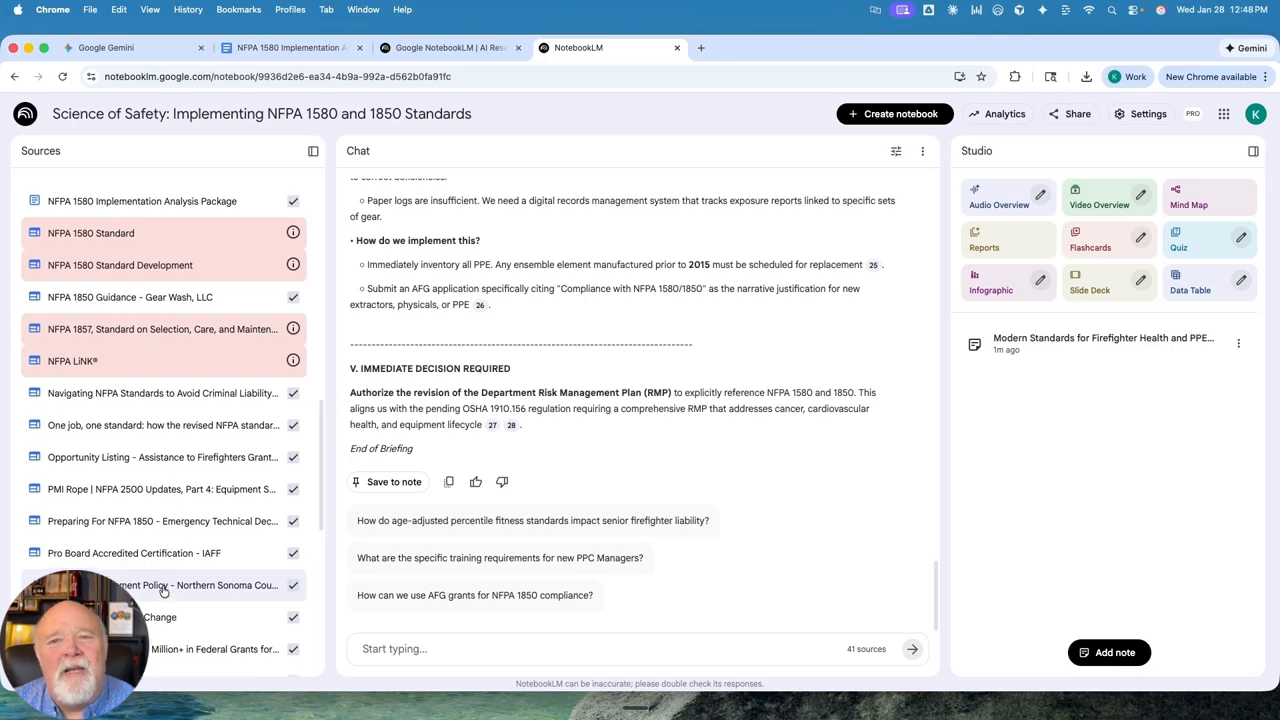
scroll(163, 589, up, 5)
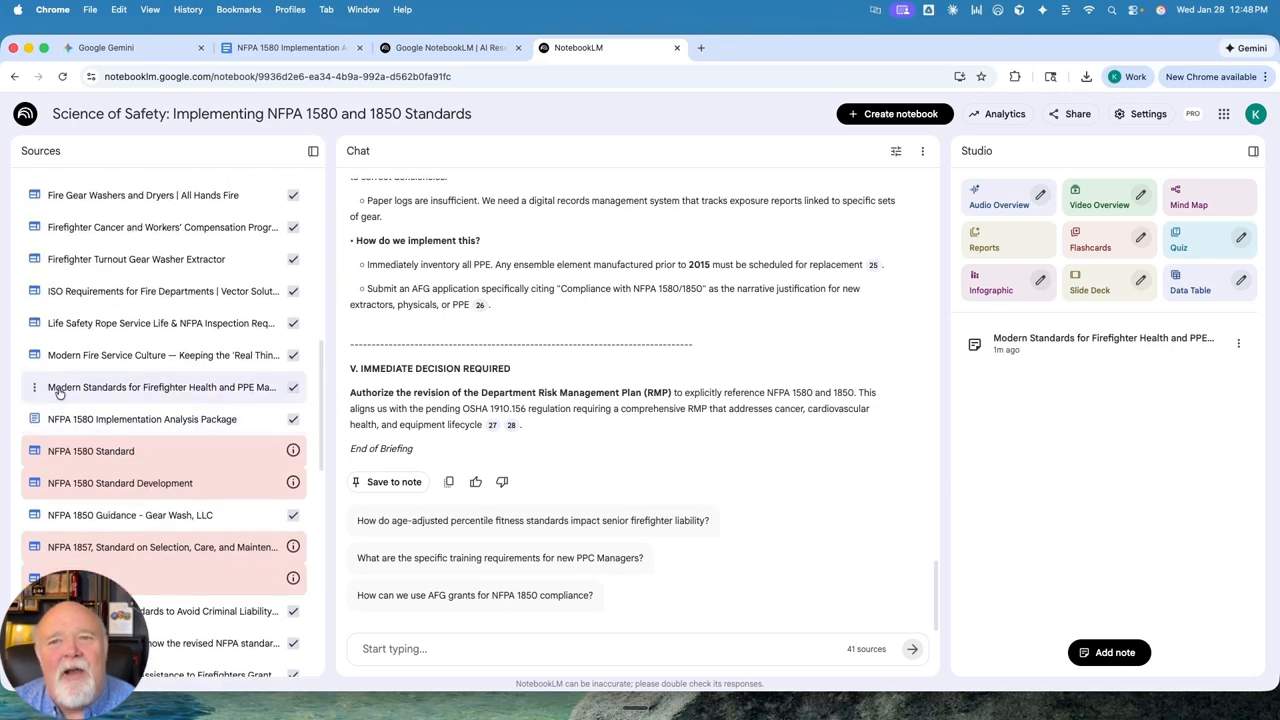
click(34, 451)
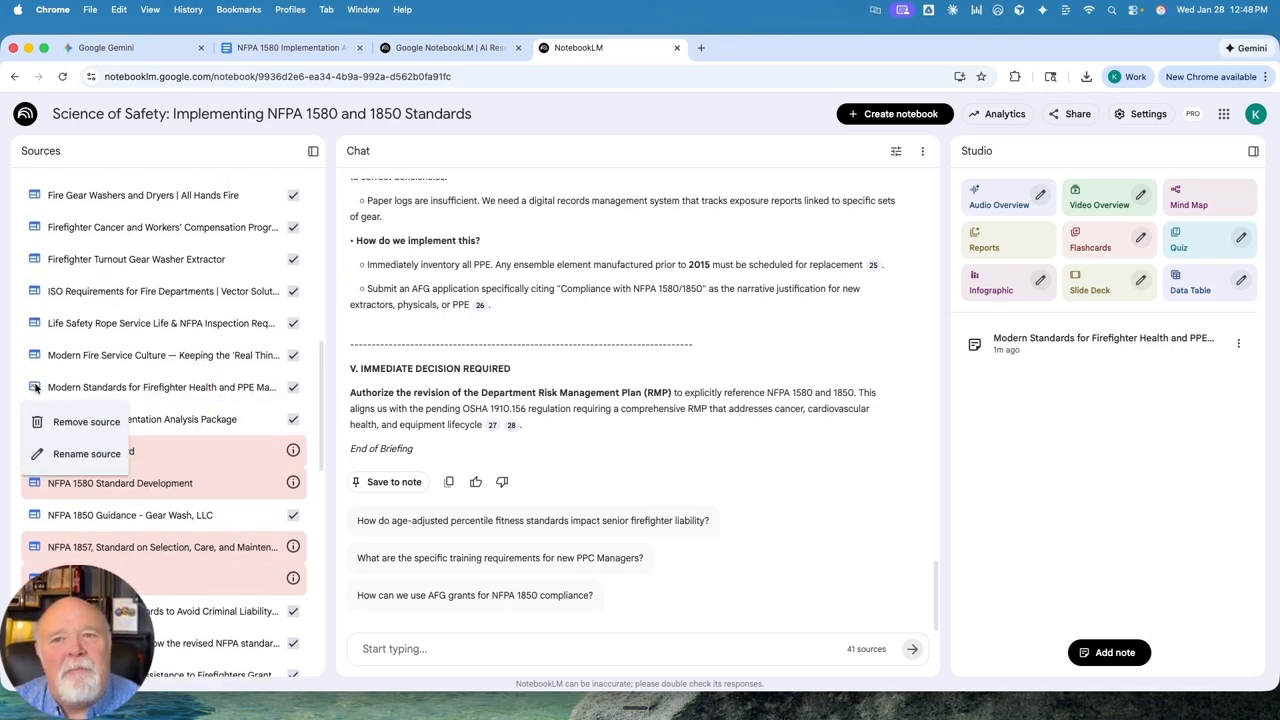
click(76, 453)
click(485, 389)
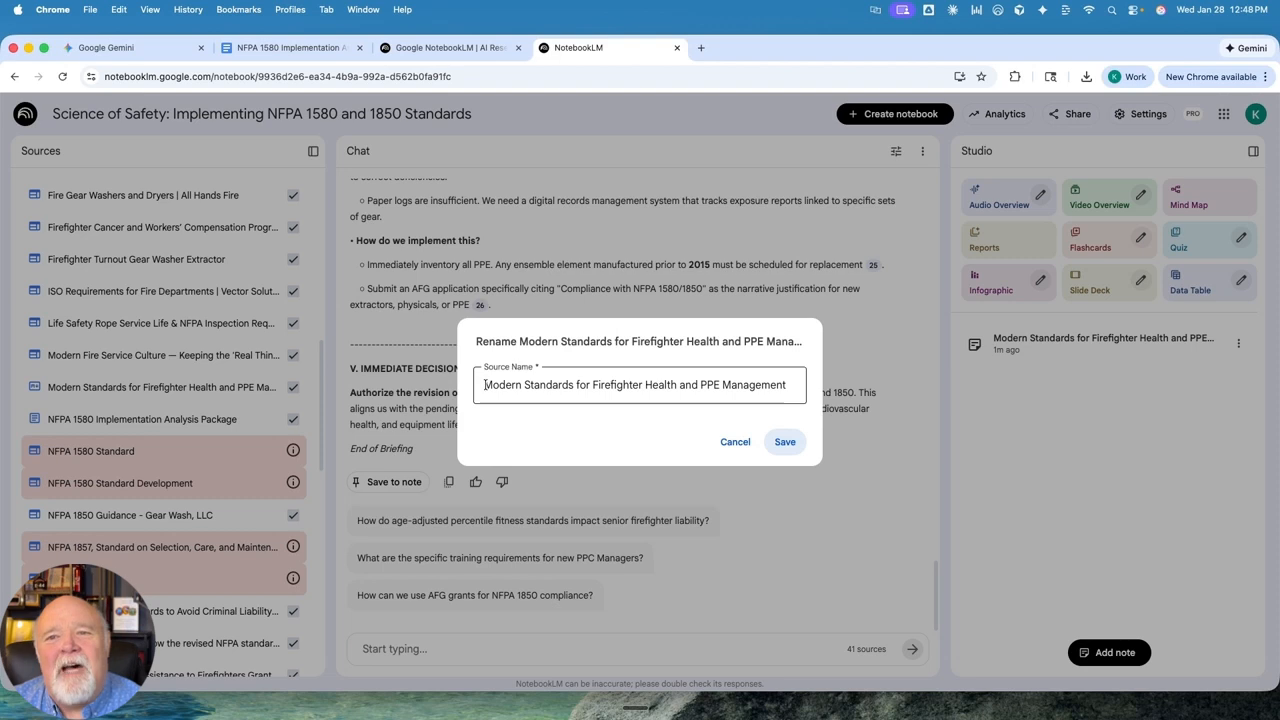
text(AAA )
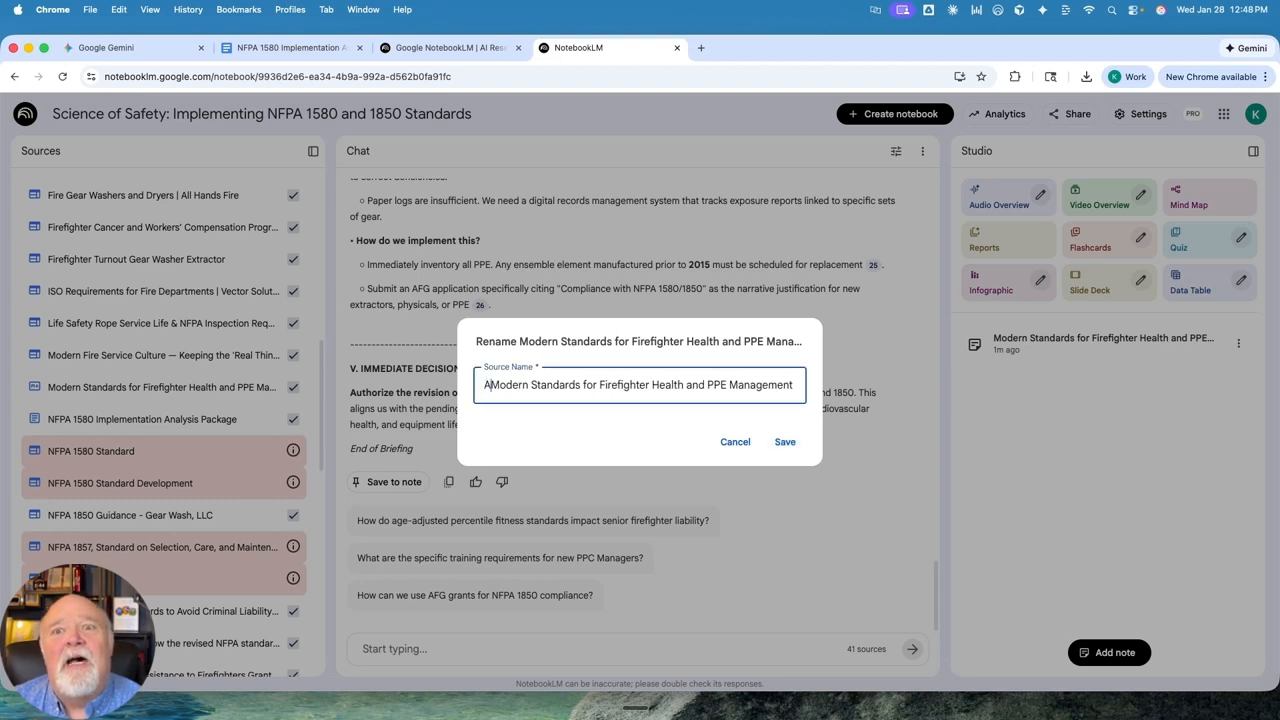
text(Full )
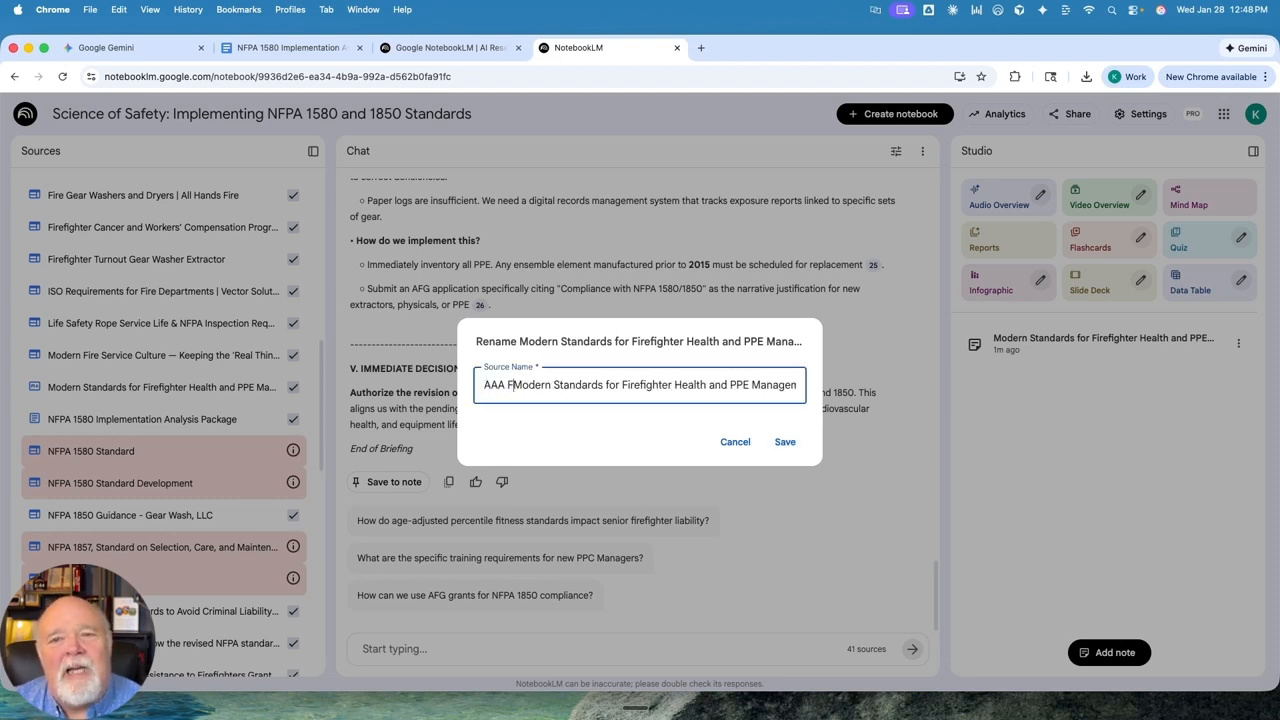
text(Report)
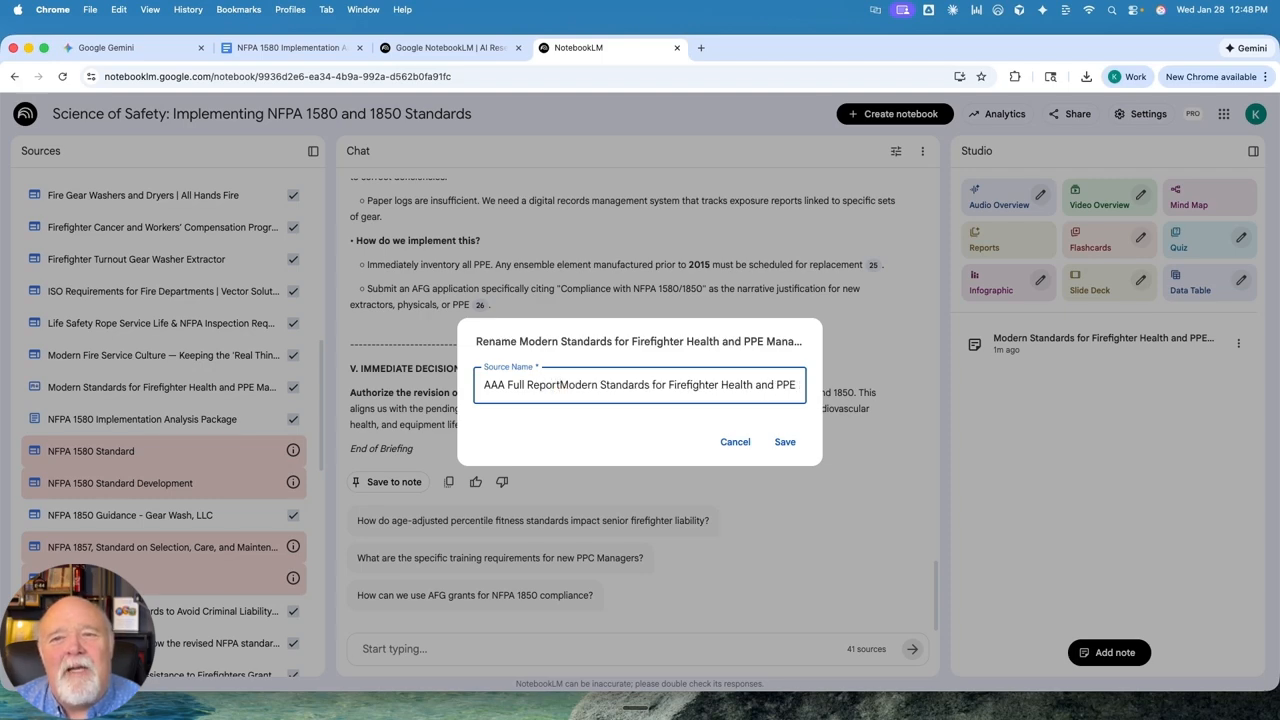
text( -)
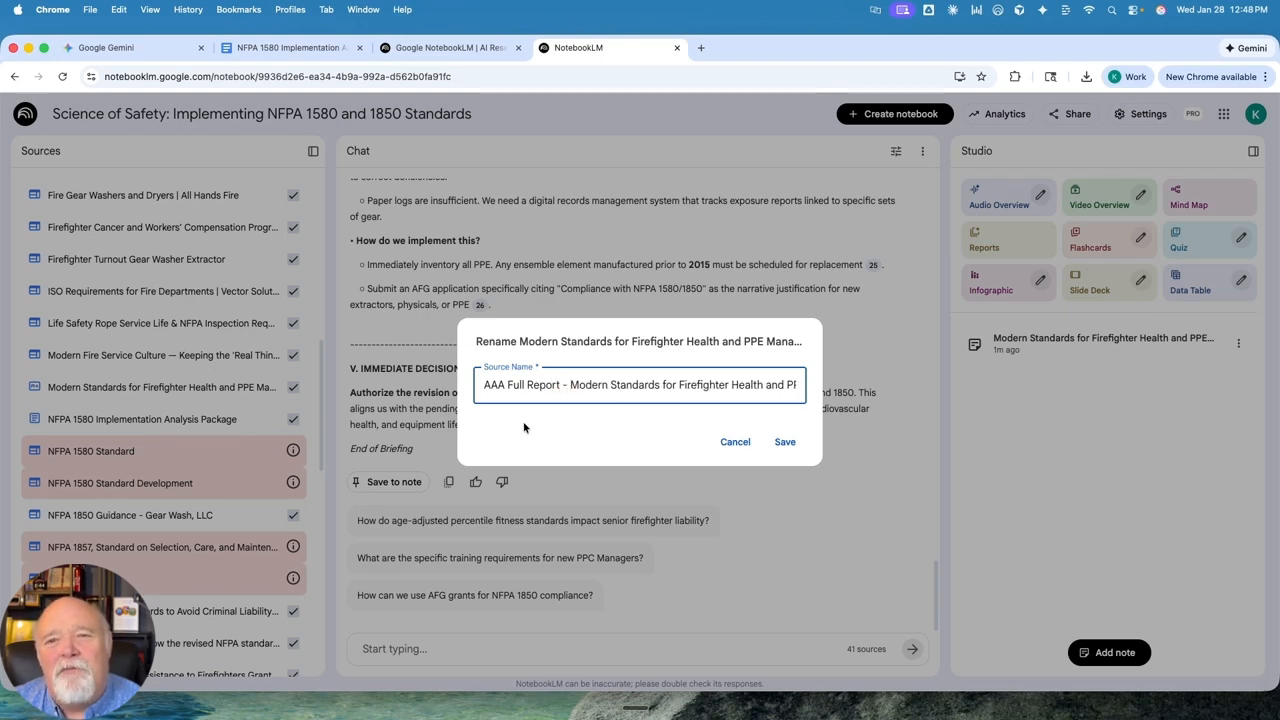
click(785, 442)
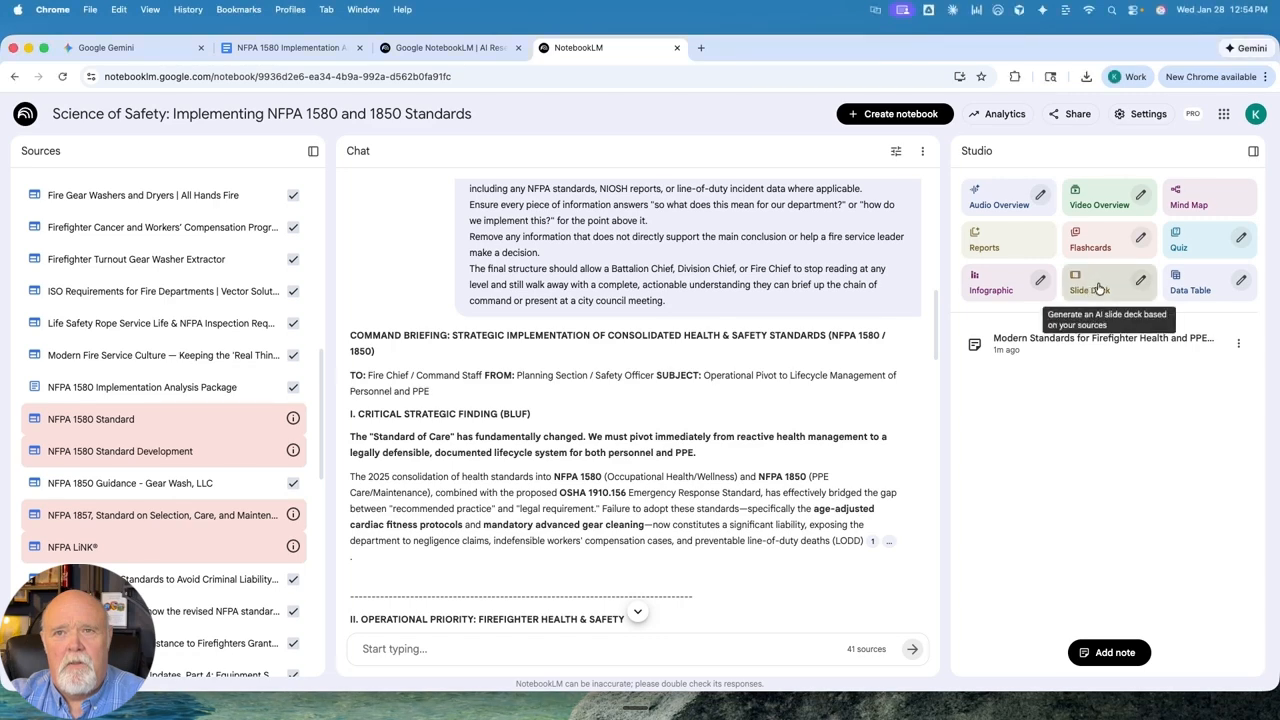
Start customizing a new slide deck and paste the copied audience-adaptation prompt as its description.
click(1141, 281)
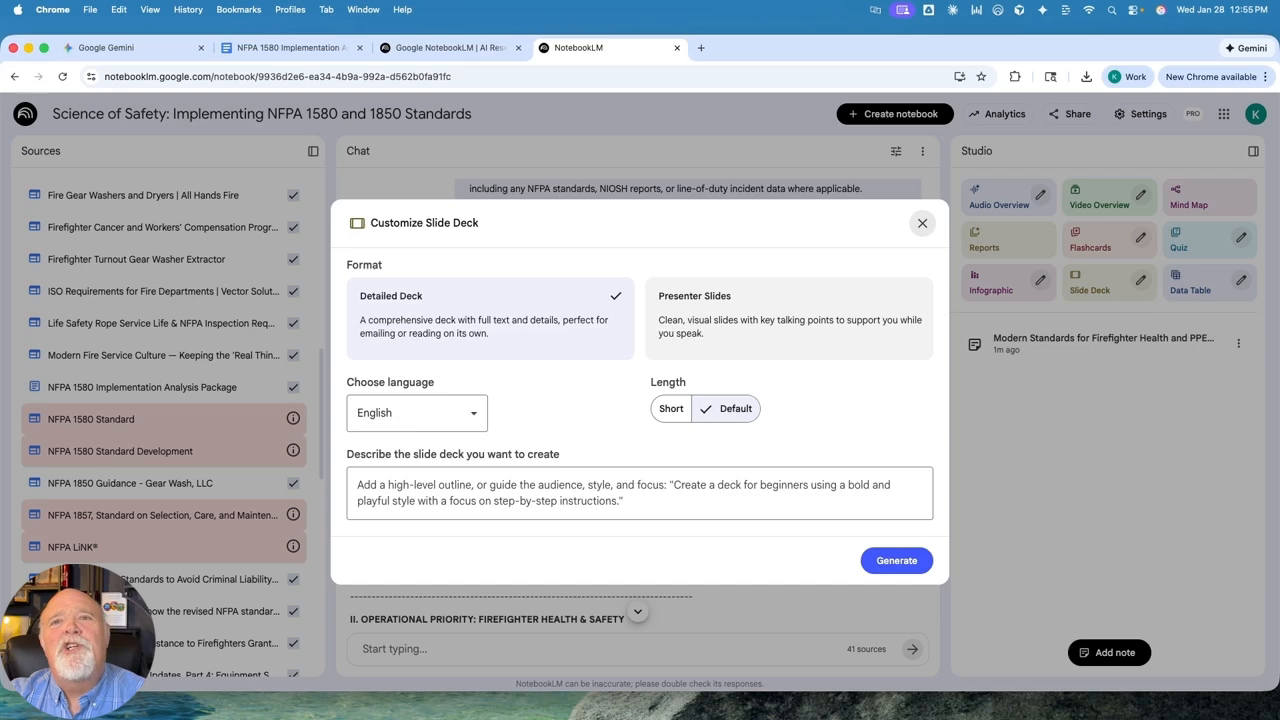
click(408, 486)
right_click(410, 488)
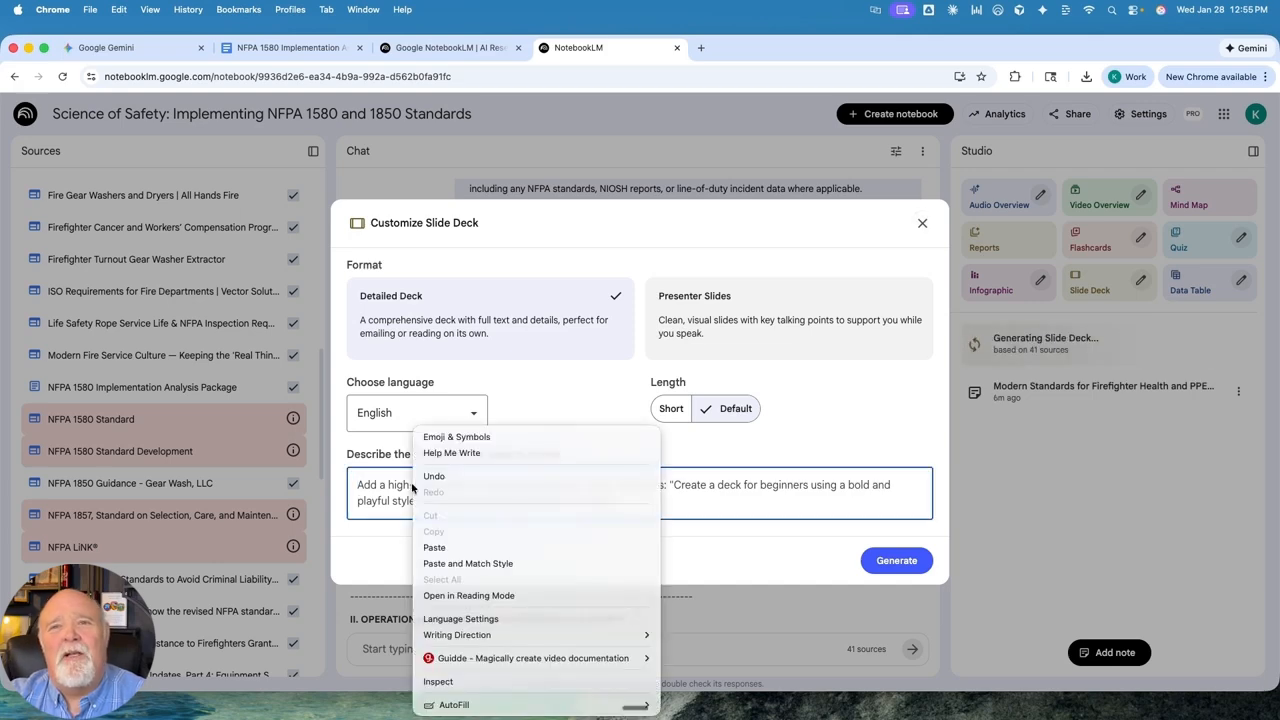
click(434, 547)
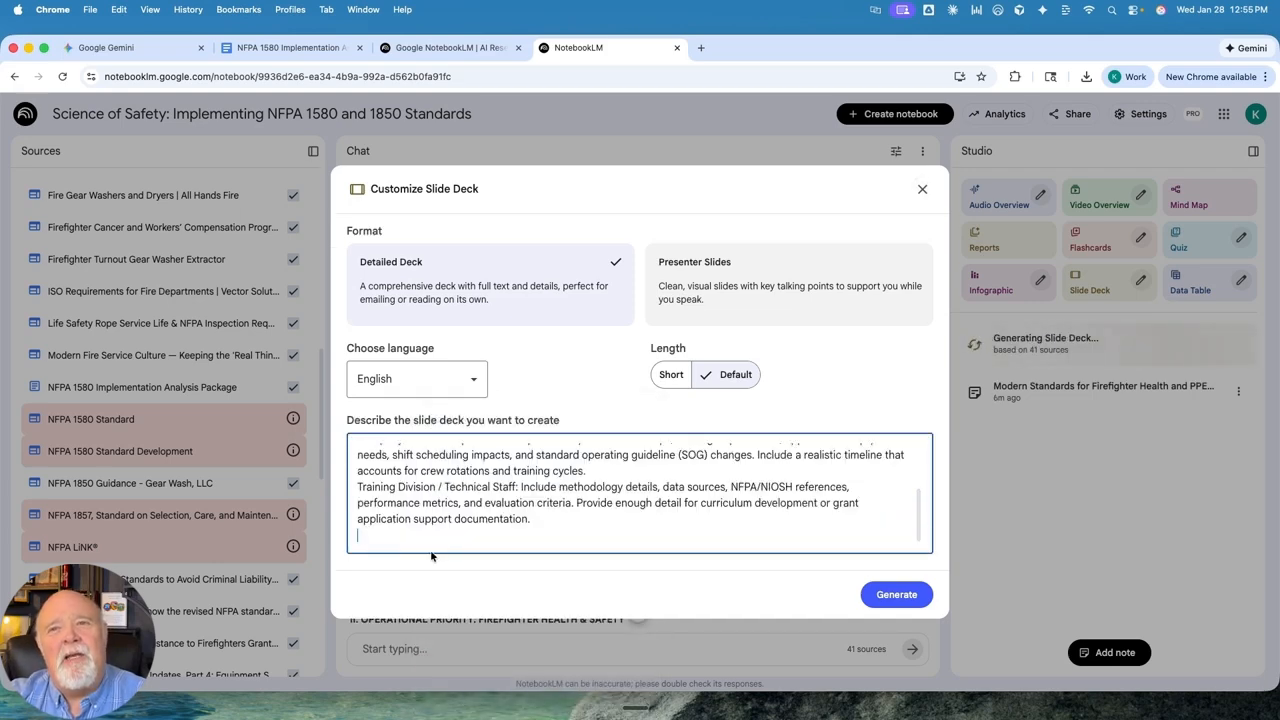
scroll(575, 478, up, 4)
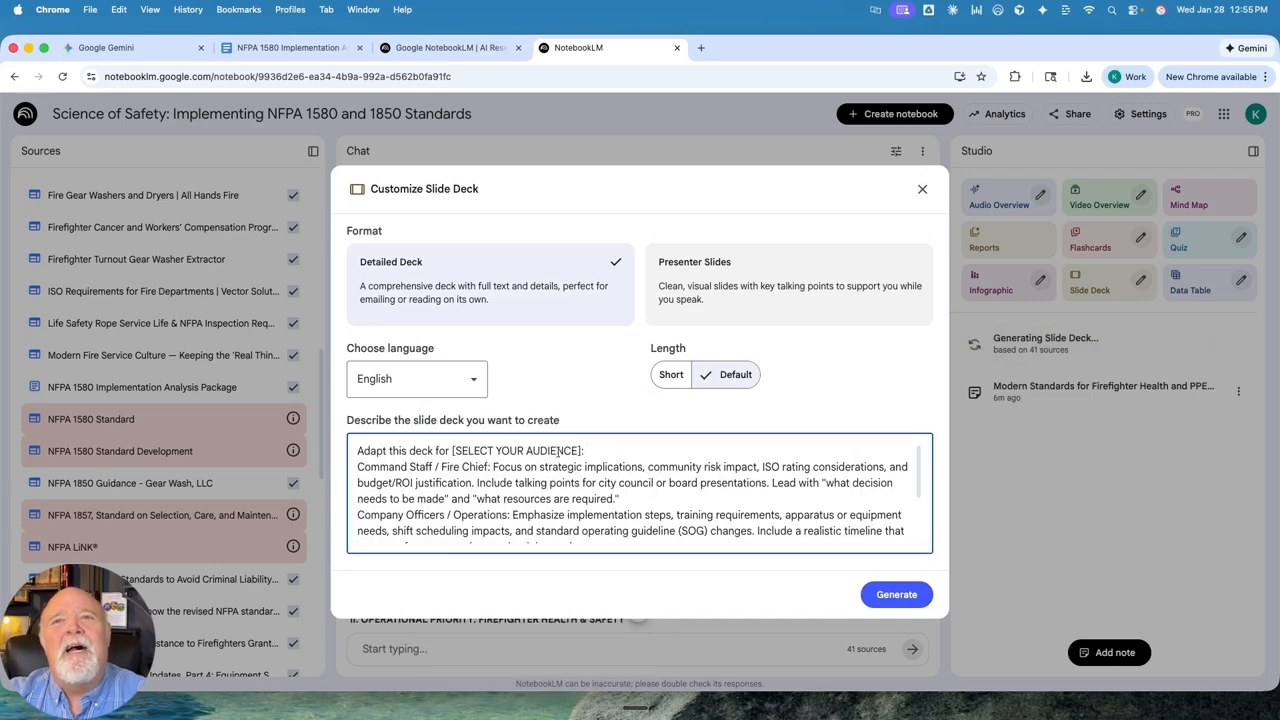
Replace the SELECT YOUR AUDIENCE placeholder with "Company officers" and generate the detailed slide deck.
click(579, 450)
key(BackSpace)
key(BackSpace)
key(BackSpace)
key(BackSpace)
key(BackSpace)
key(BackSpace)
key(BackSpace)
key(BackSpace)
key(BackSpace)
key(BackSpace)
key(BackSpace)
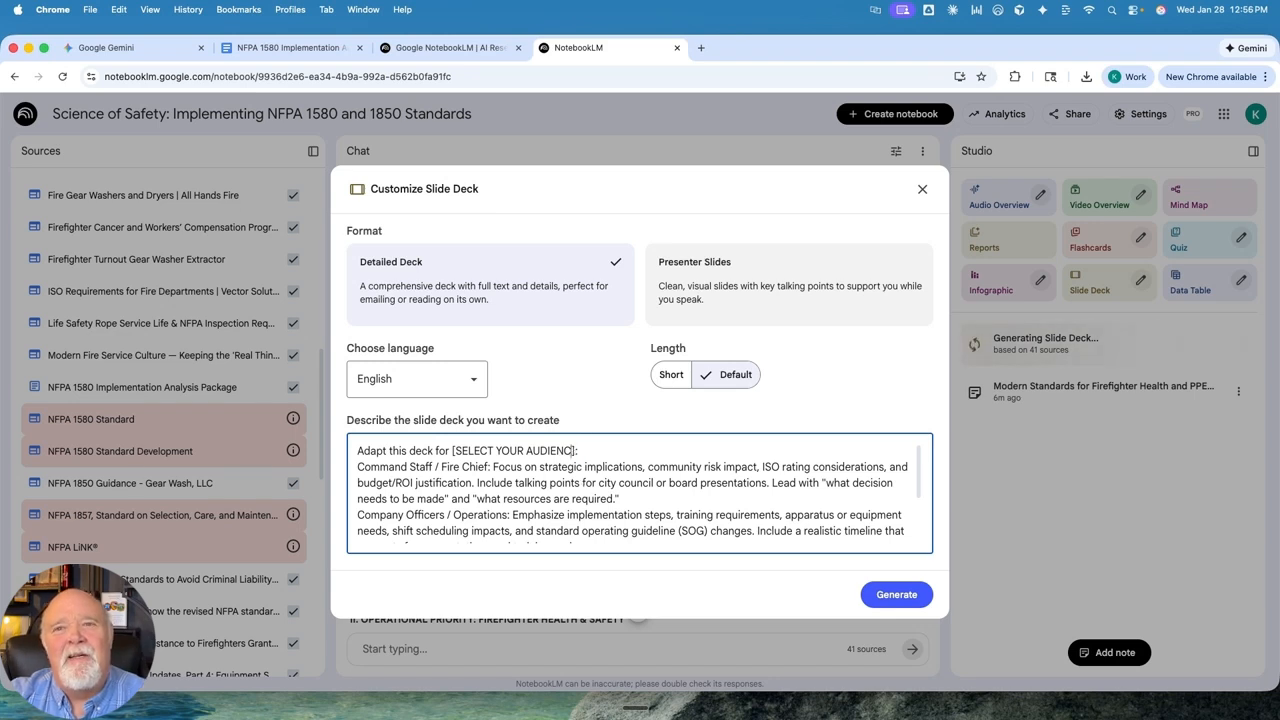
key(BackSpace)
key(BackSpace)
key(BackSpace)
key(BackSpace)
key(BackSpace)
key(BackSpace)
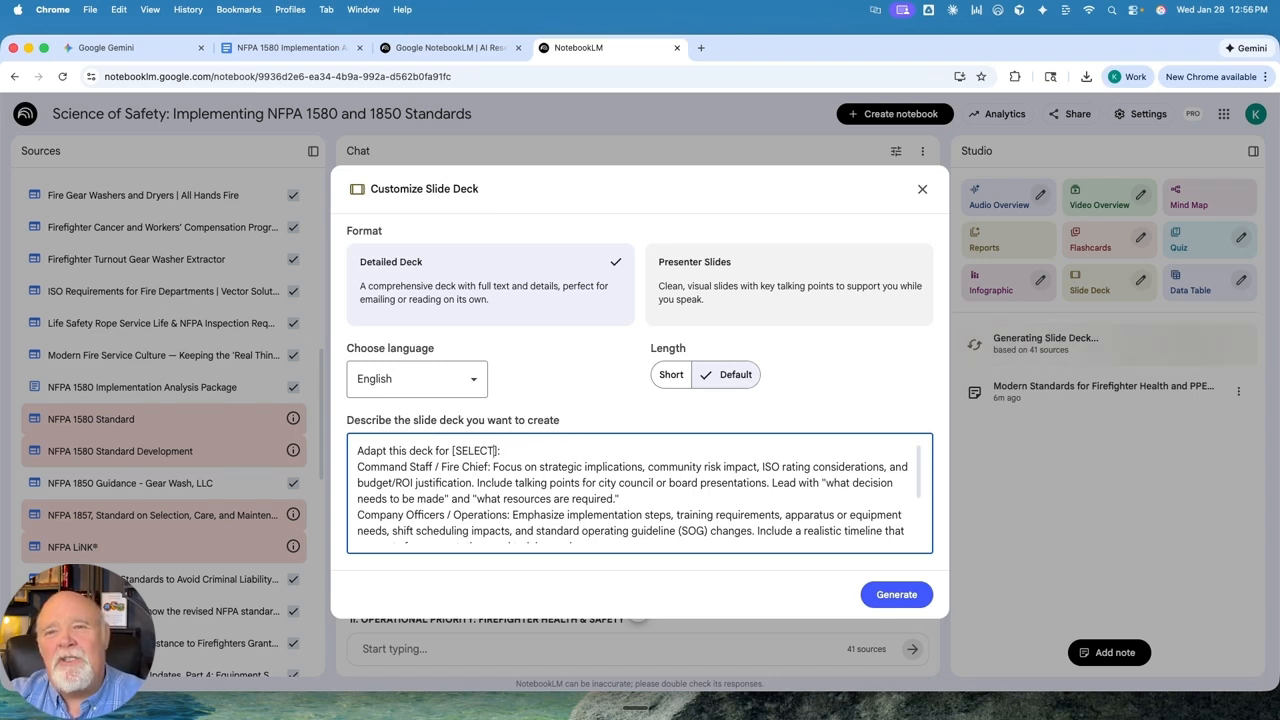
key(BackSpace)
text(Companny)
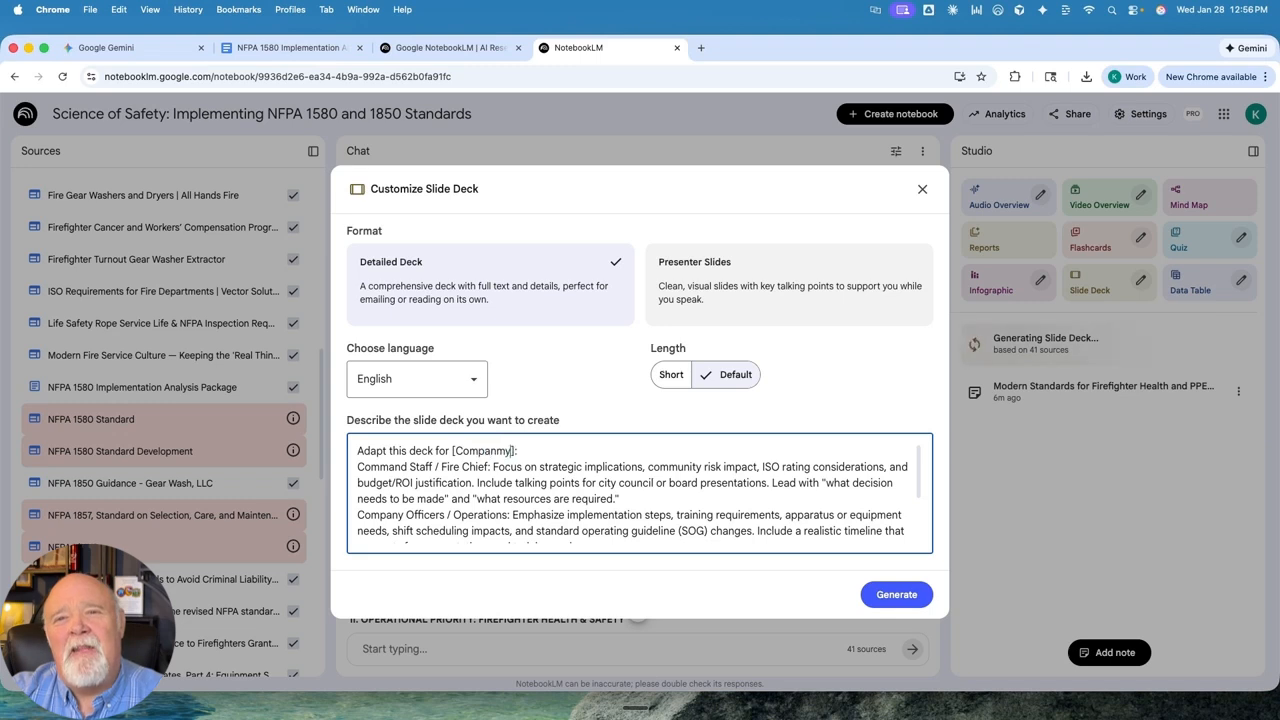
key(BackSpace)
text(y)
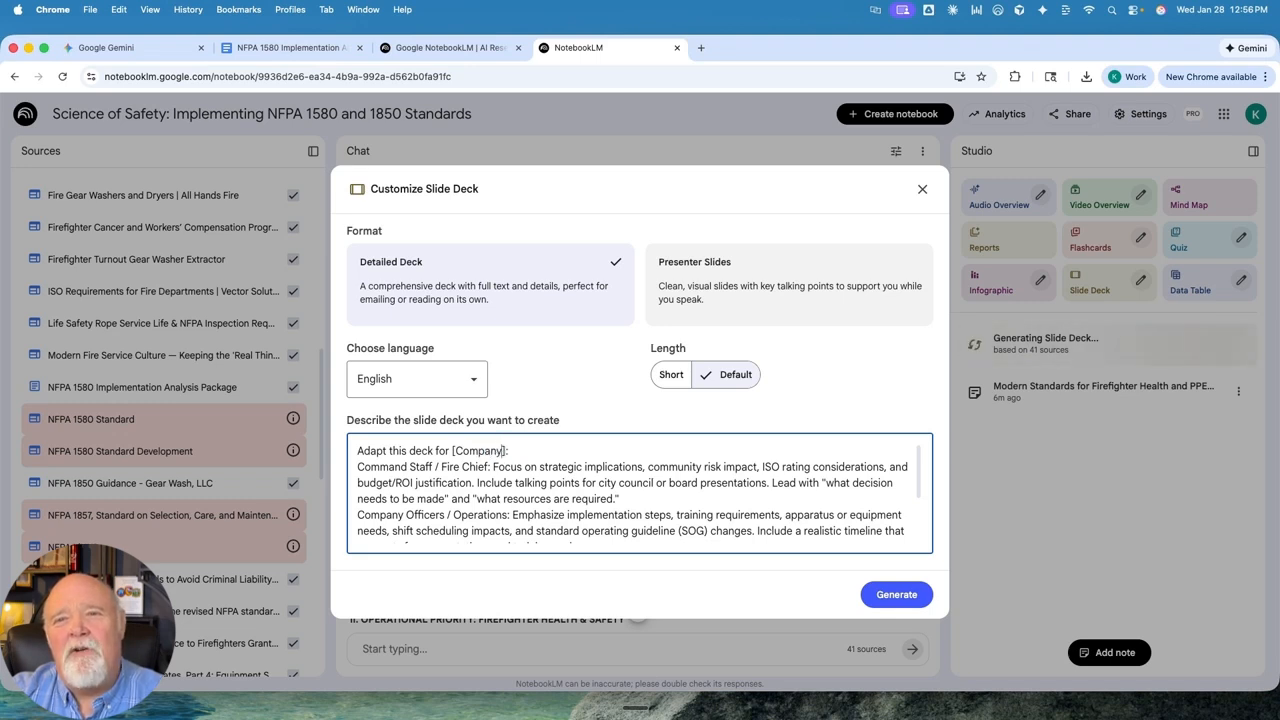
text( officers)
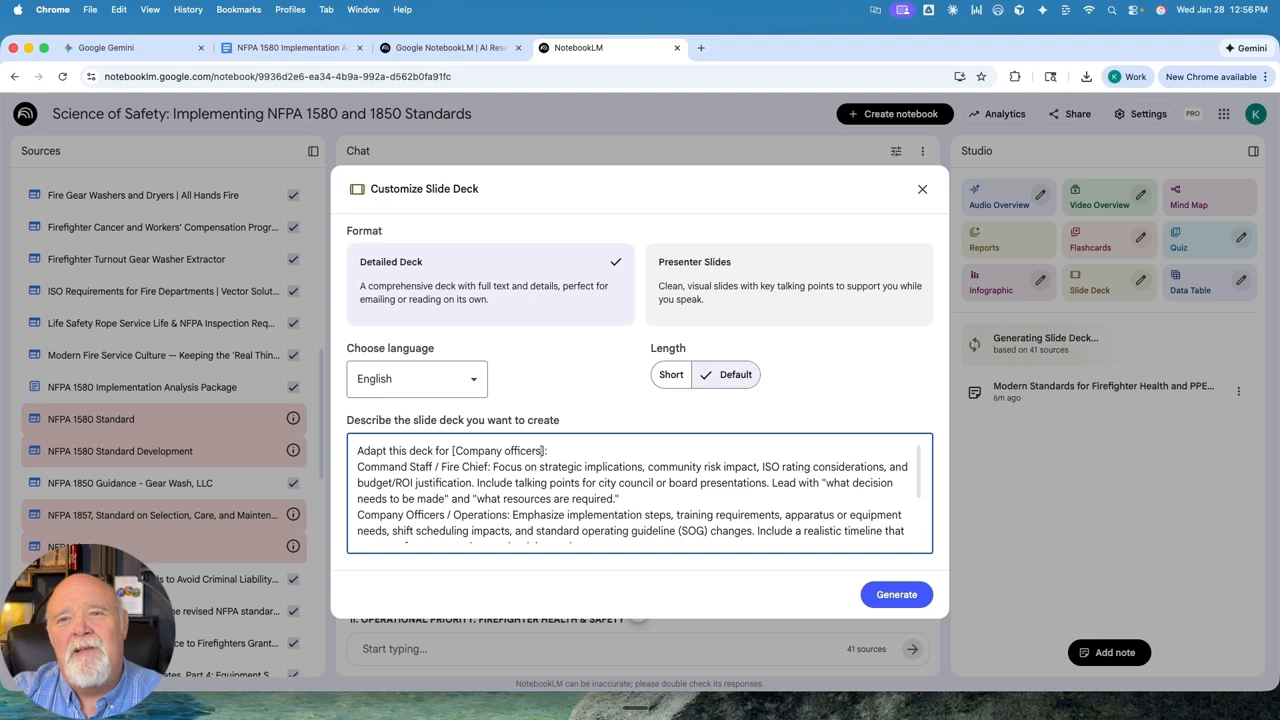
click(876, 599)
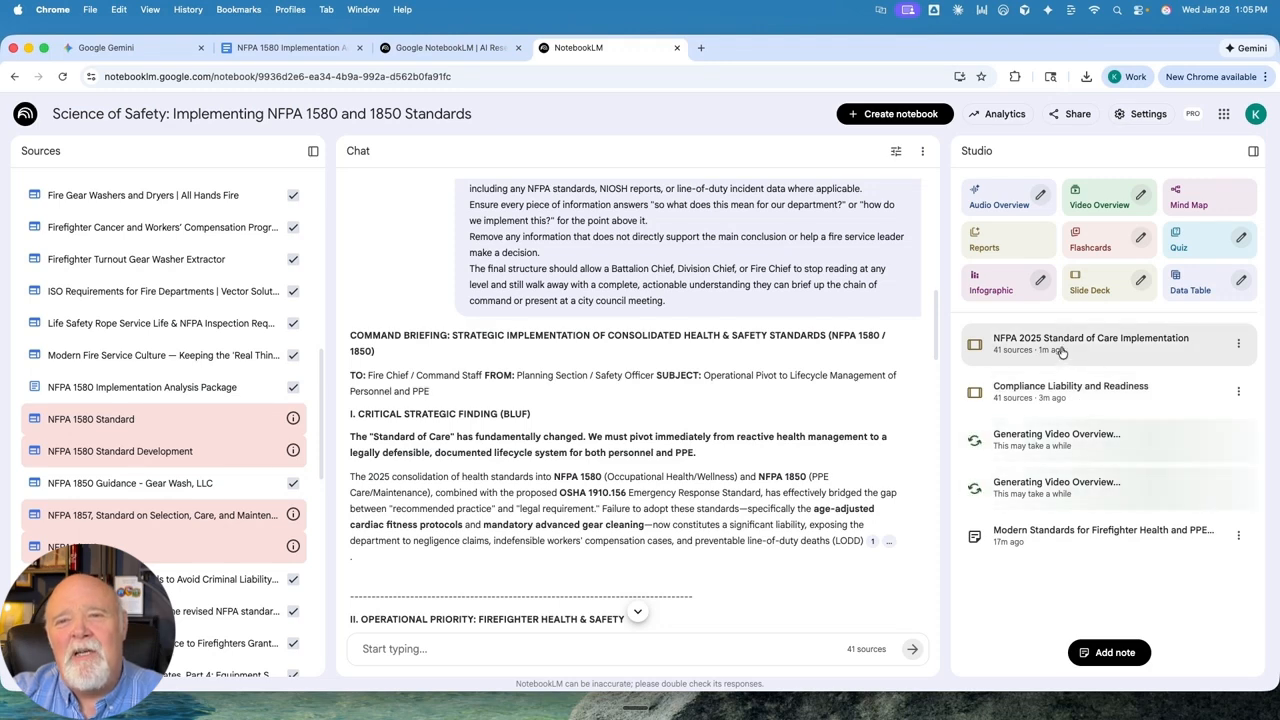
Review individual slides of the generated decks NFPA 2025 Standard of Care Implementation and Compliance Liability and Readiness at full size.
click(1062, 352)
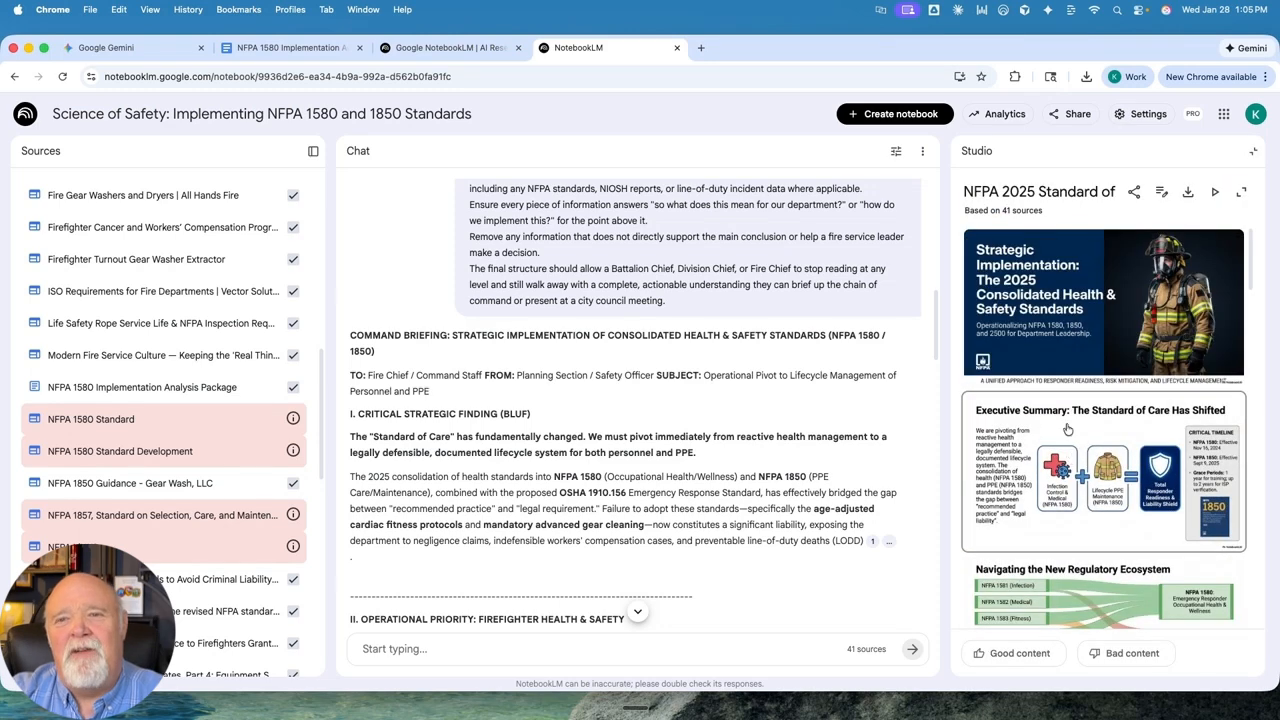
click(1062, 310)
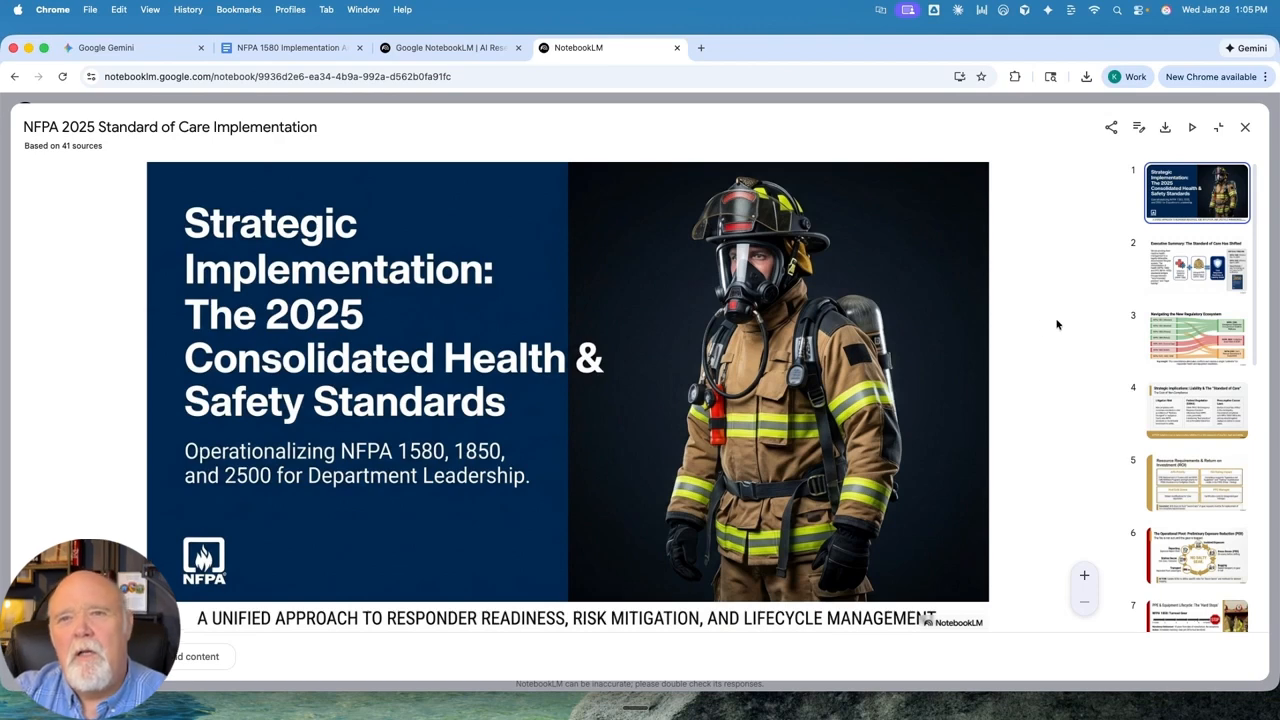
click(1162, 275)
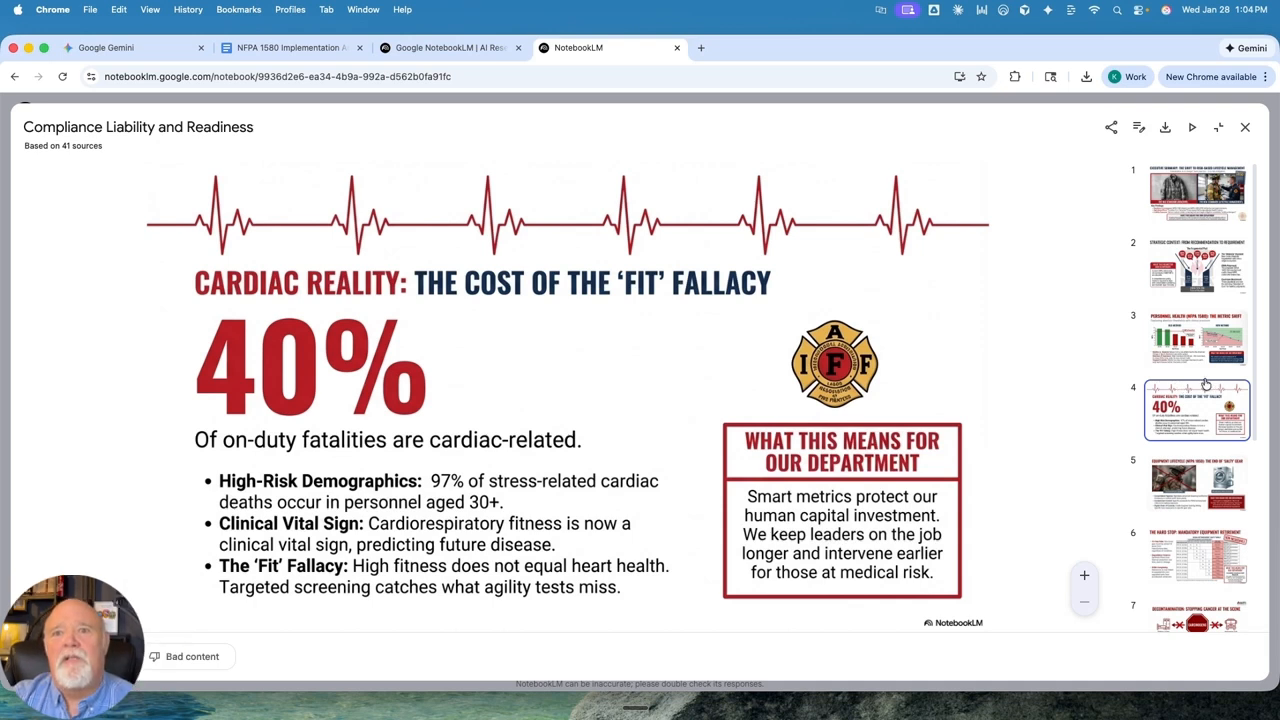
click(1173, 480)
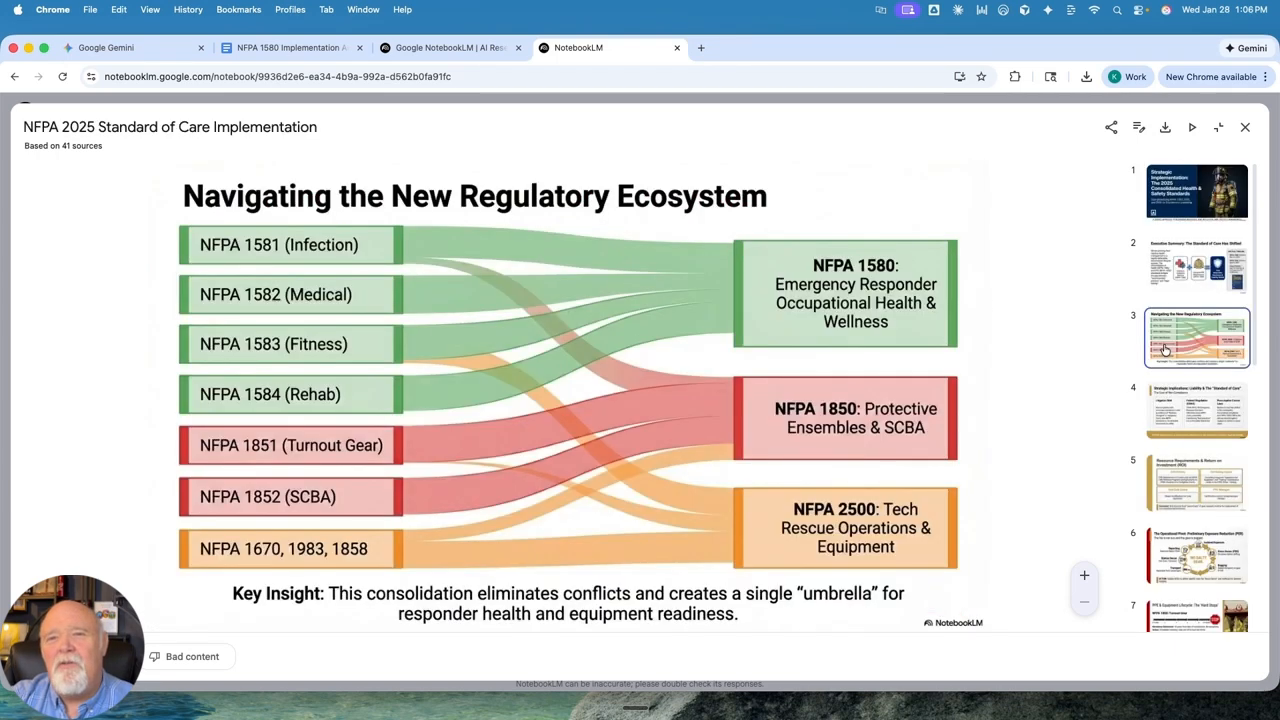
click(1200, 420)
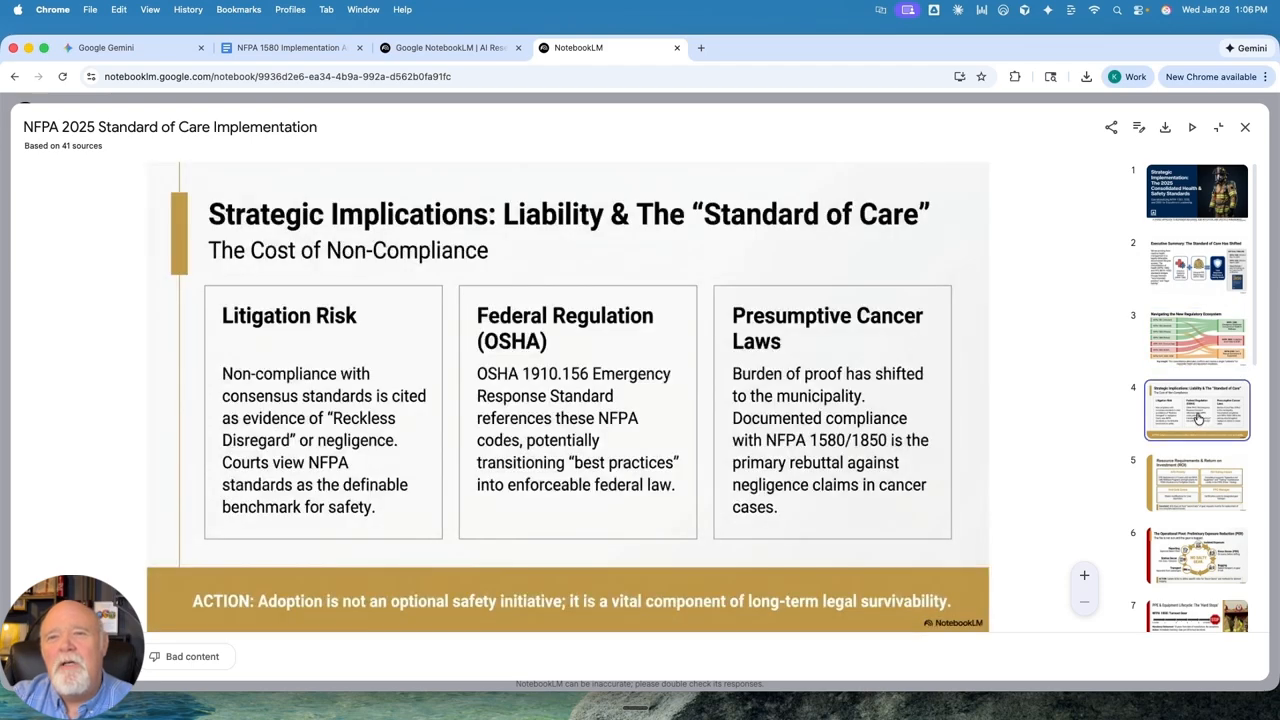
click(1172, 476)
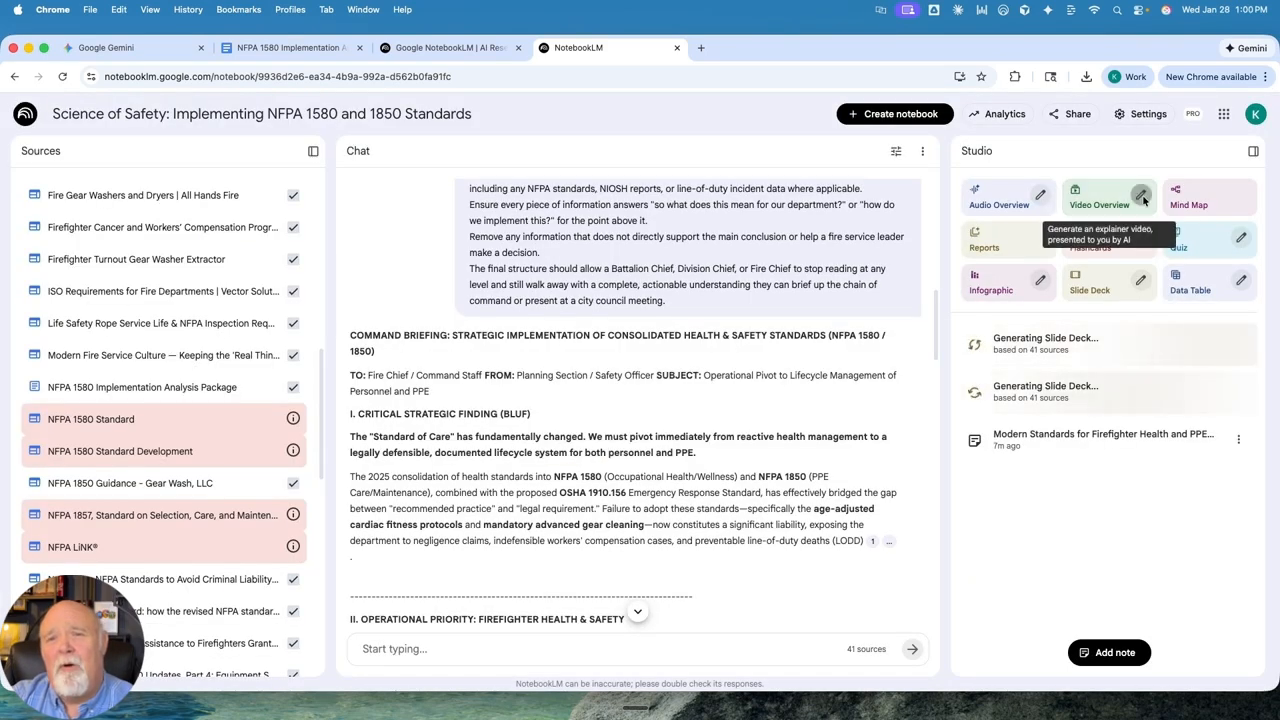
Generate an Explainer Video Overview in English with the auto-selected visual style, using the copied training-video prompt as the hosts' focus.
click(1141, 196)
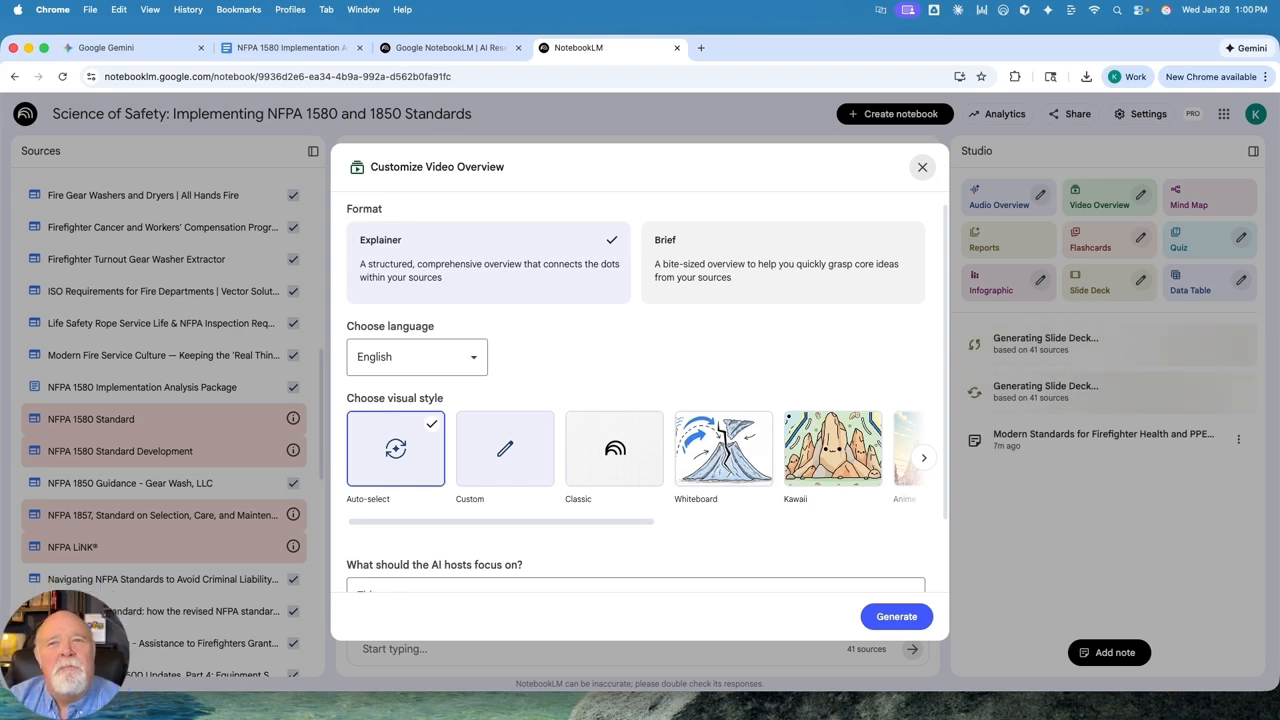
scroll(393, 515, down, 2)
right_click(393, 515)
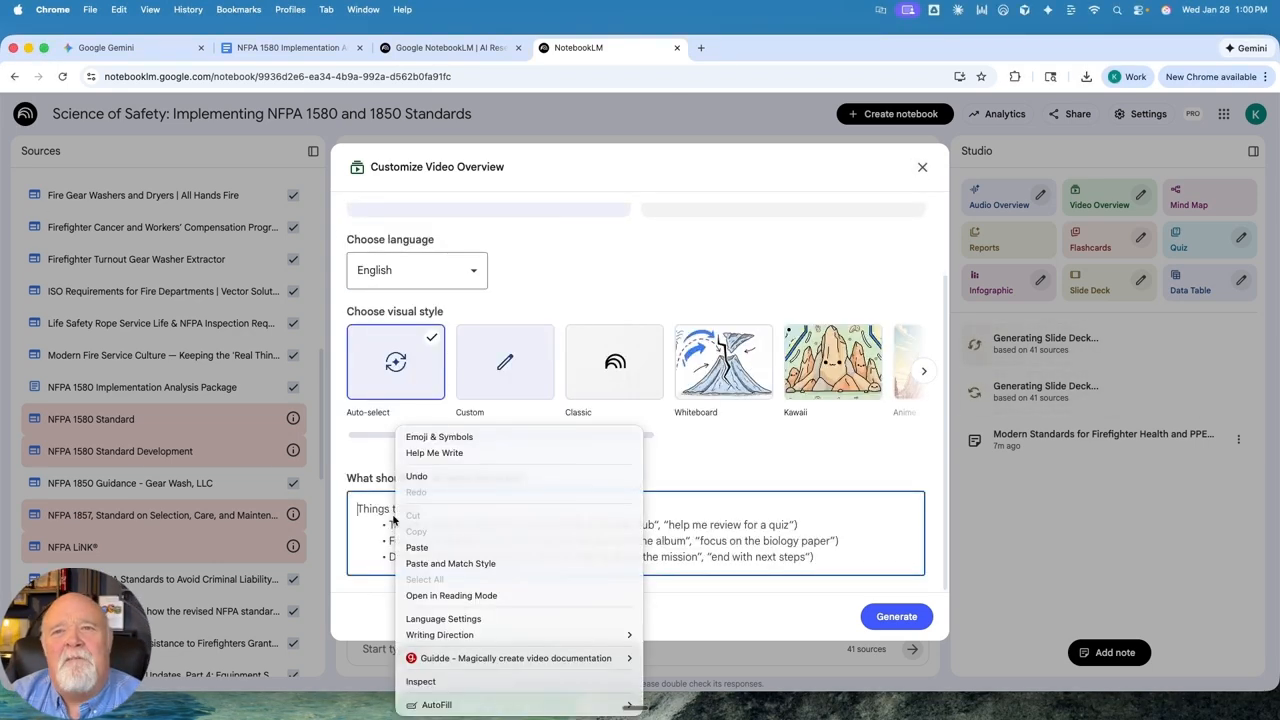
click(455, 546)
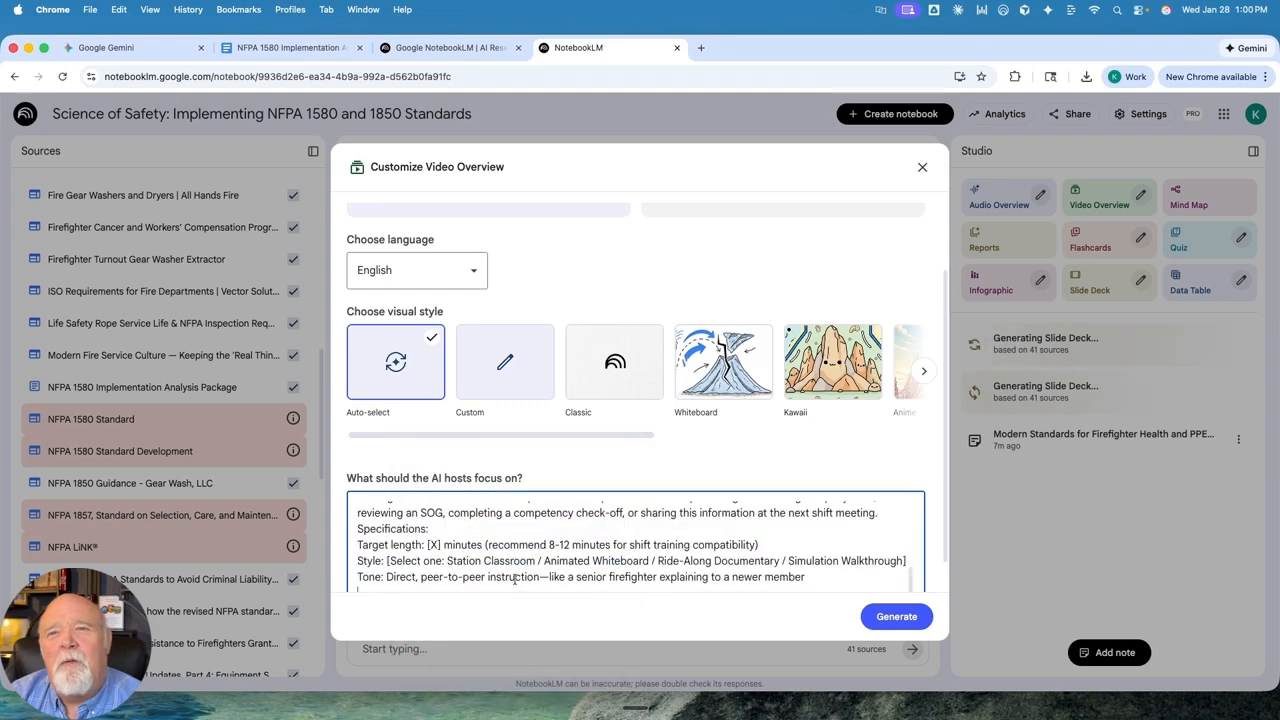
click(882, 618)
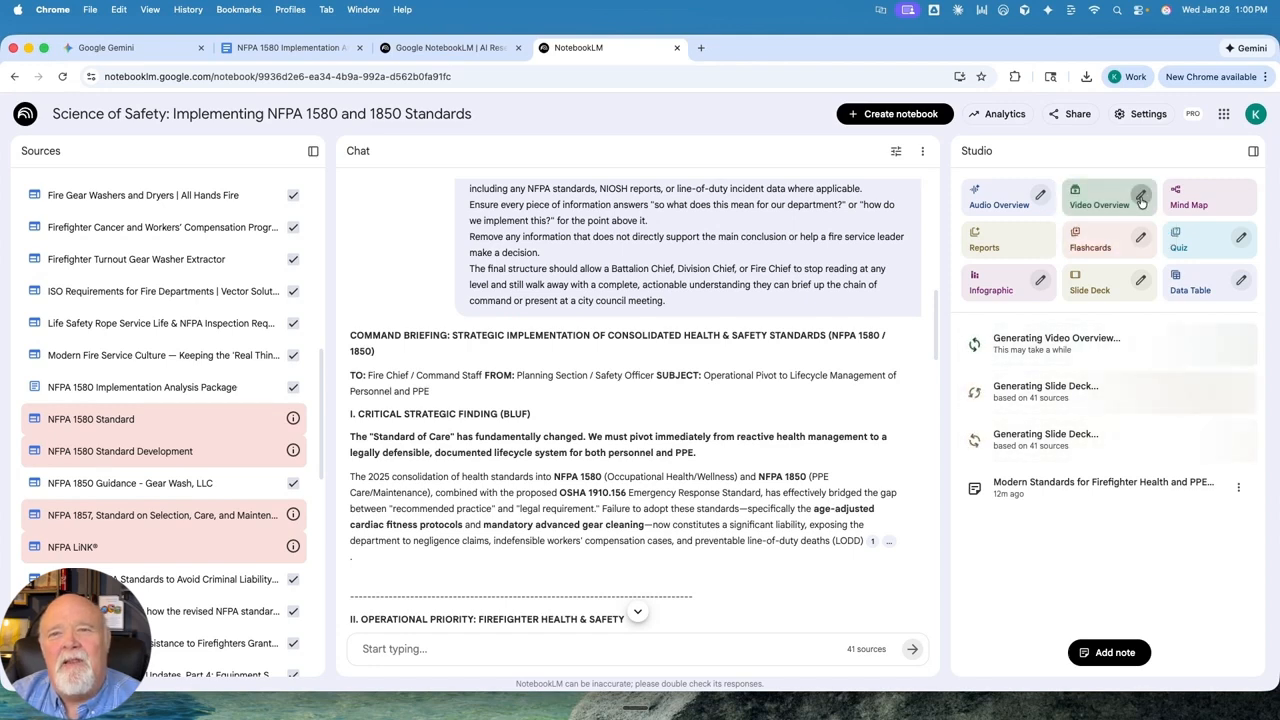
Open the customization options for another Video Overview.
click(1140, 198)
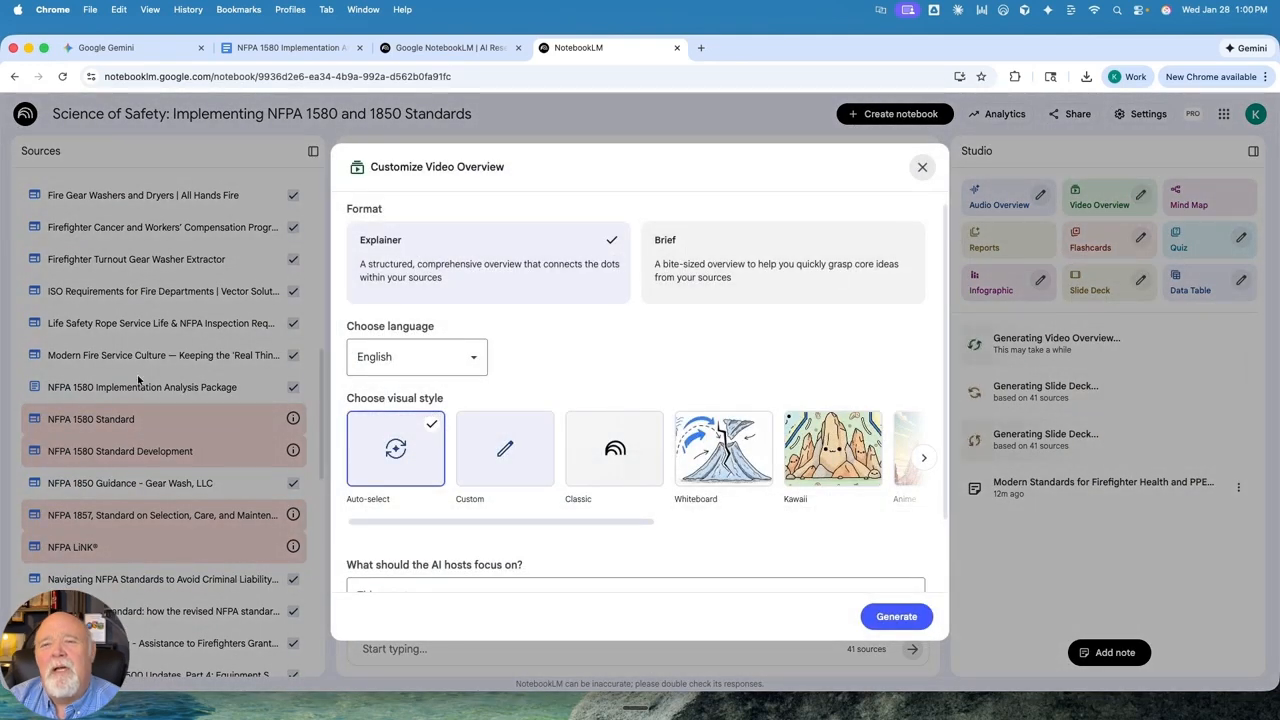